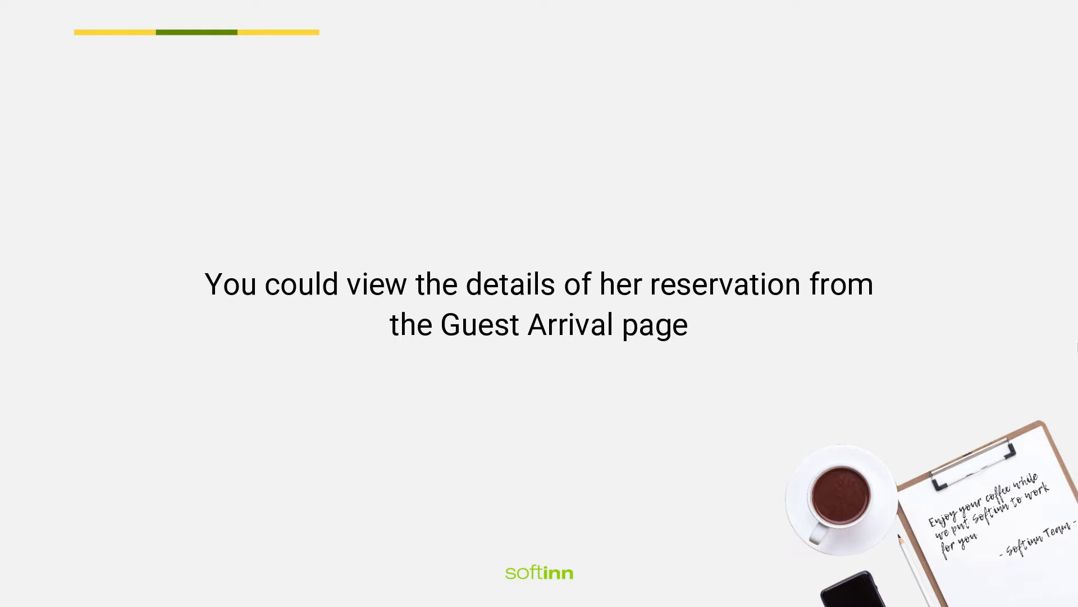
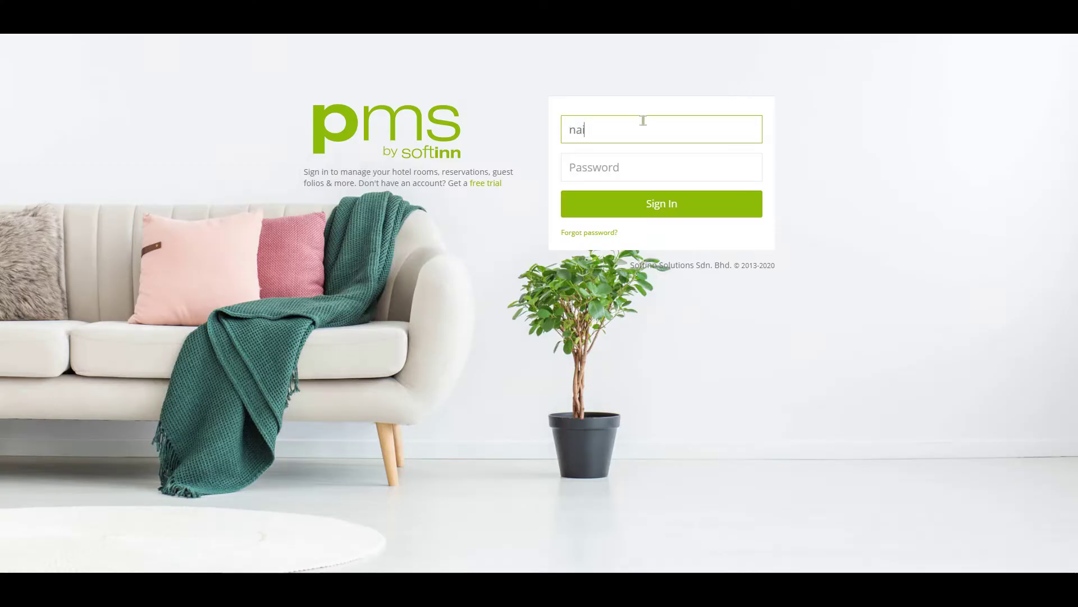
Sign in to Softinn PMS with the hotel account's e-mail and password
key(Tab)
key(ctrl+v)
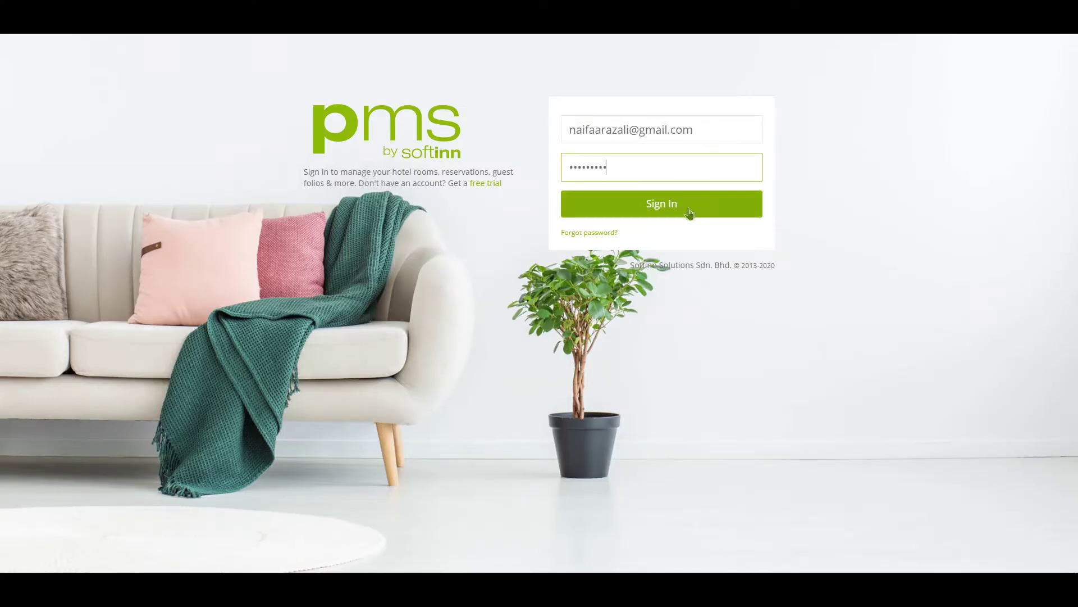
click(688, 211)
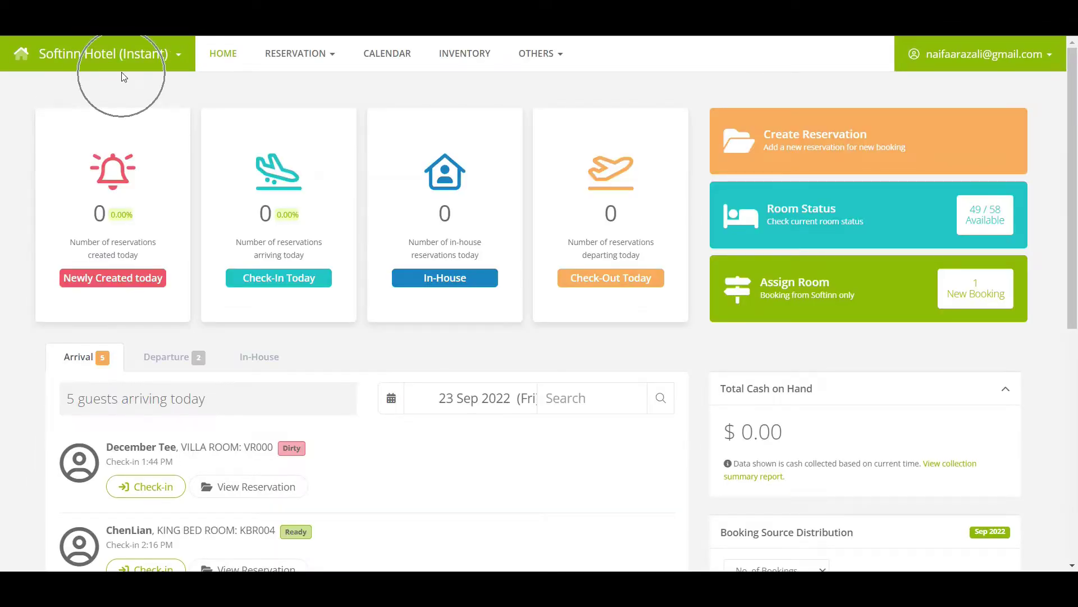
click(560, 56)
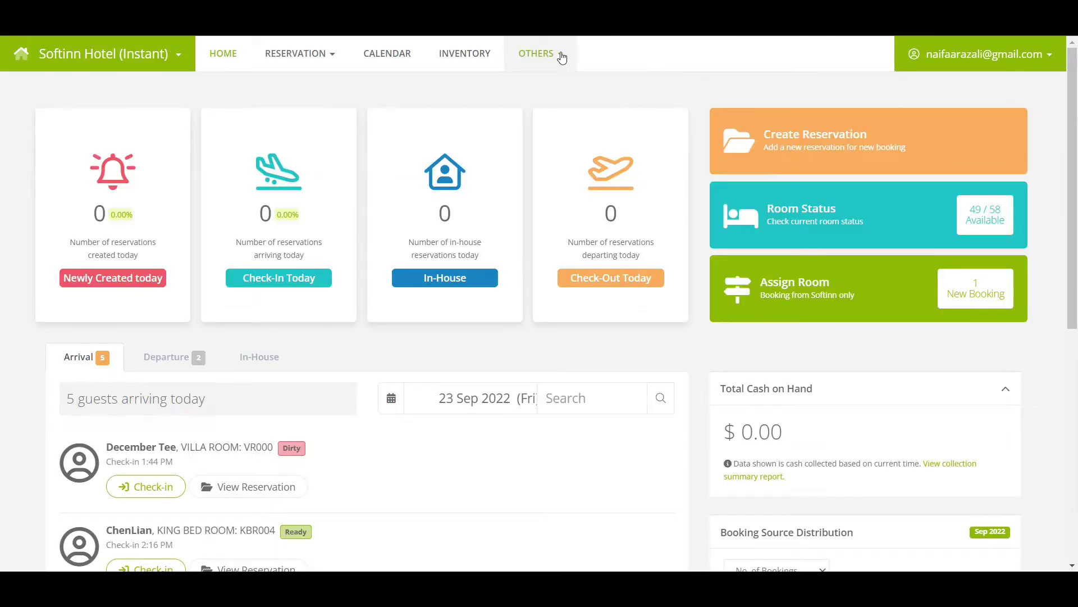
Open the Guest Arrival list and view the KBR000 King Bed Room reservation summary
mouse_move(564, 127)
click(680, 201)
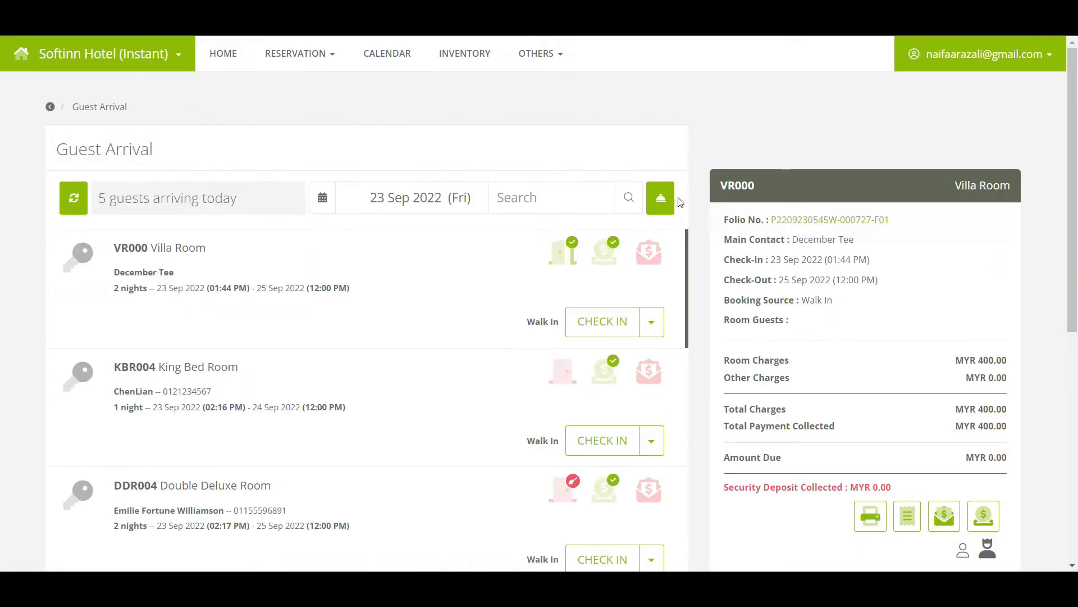
scroll(188, 340, down, 5)
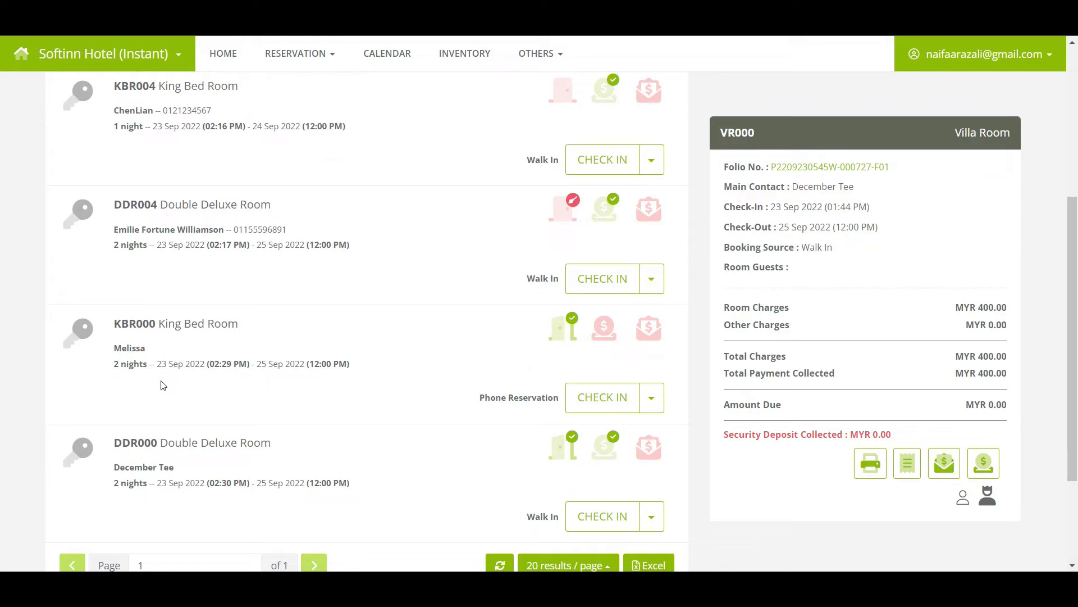
click(162, 382)
click(163, 385)
click(163, 384)
click(162, 382)
click(161, 382)
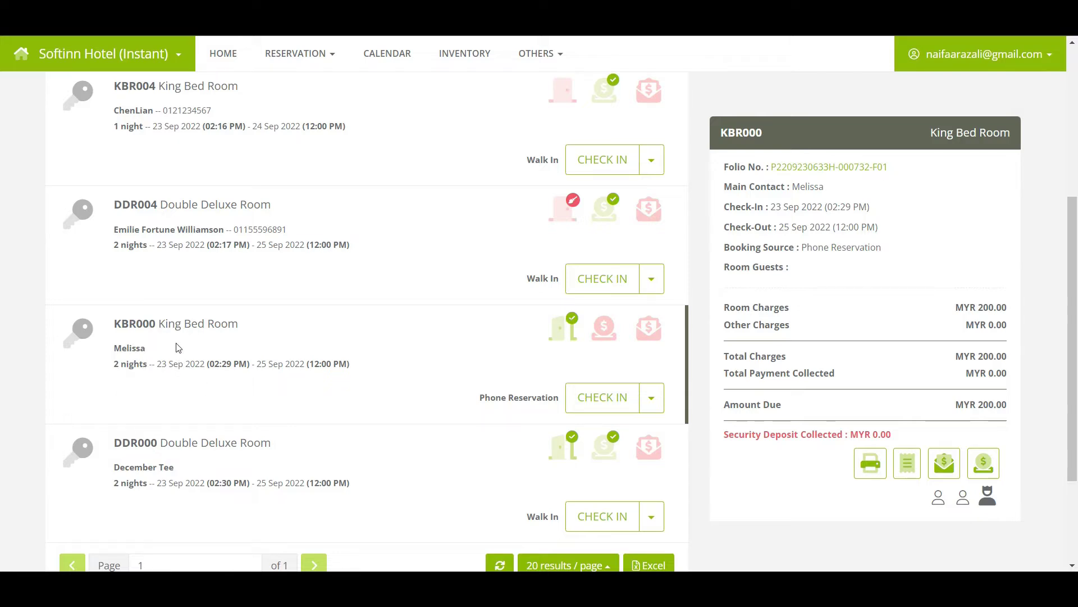
click(573, 336)
click(573, 336)
click(572, 336)
click(573, 336)
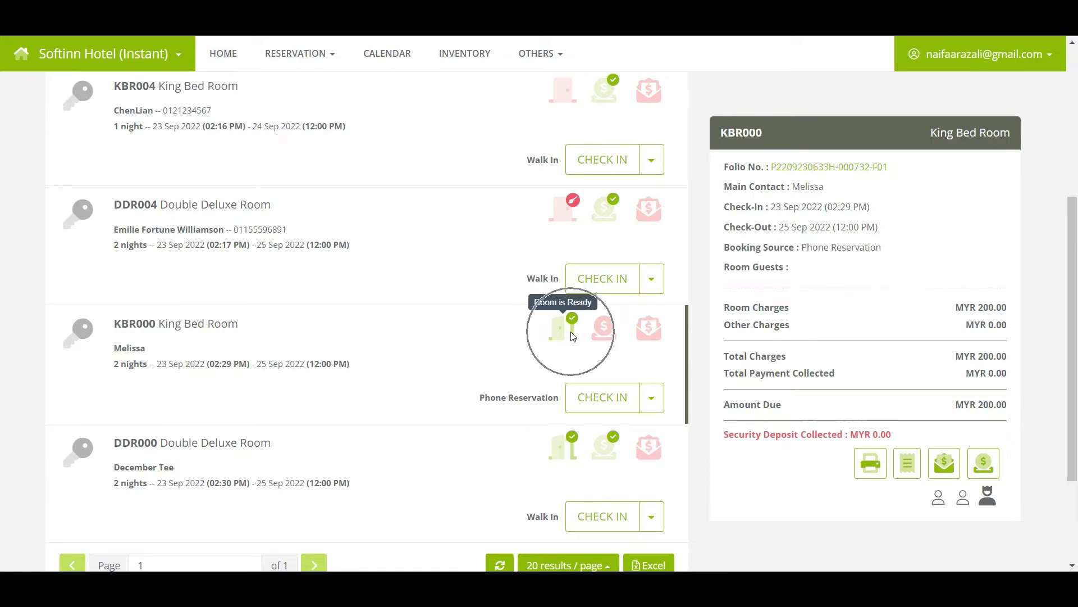
click(602, 332)
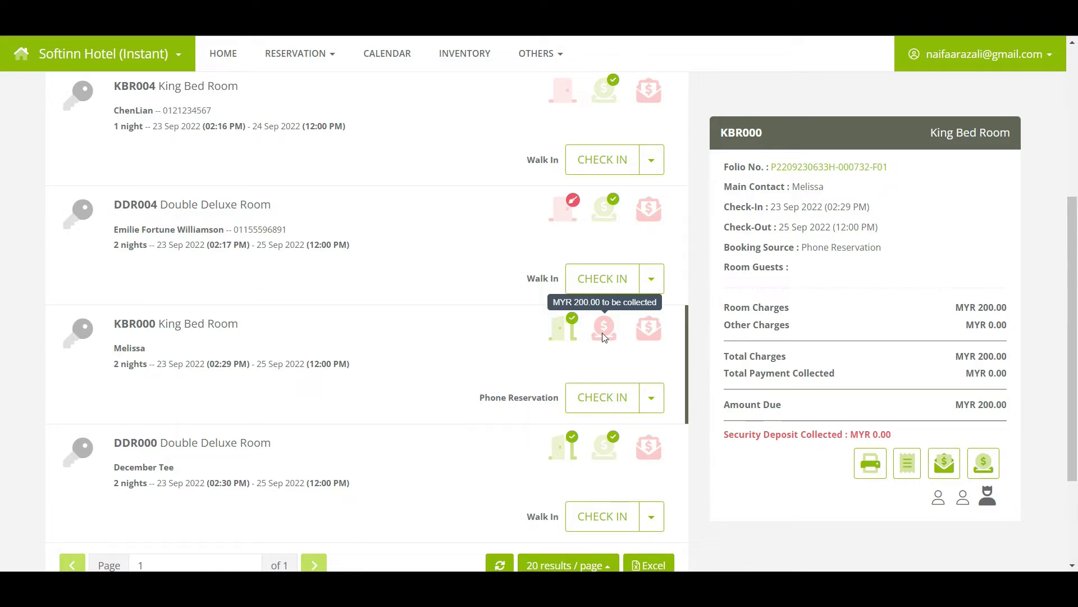
click(648, 336)
click(648, 336)
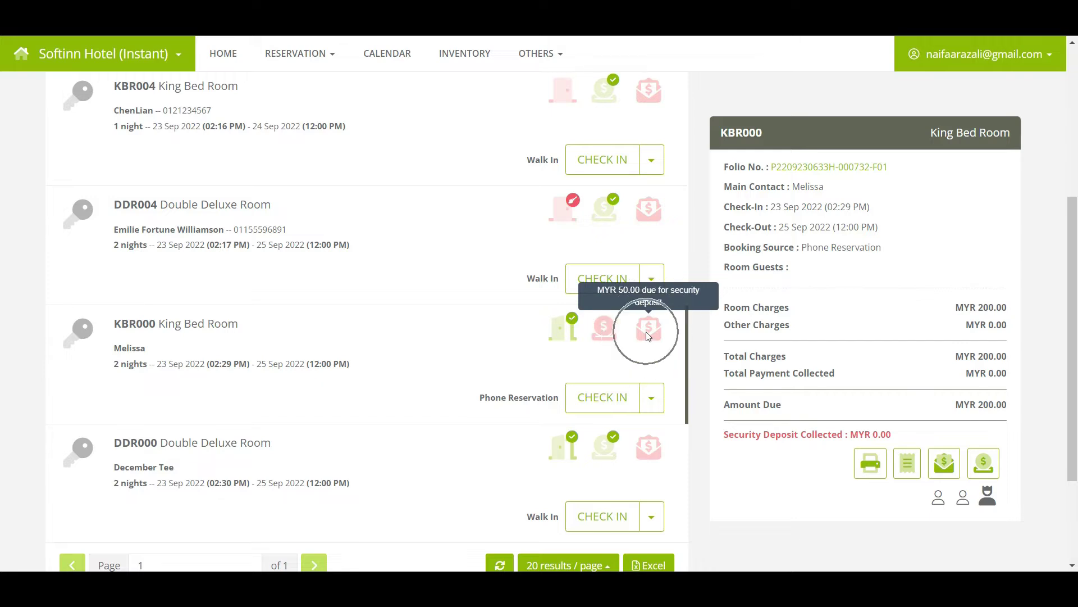
click(649, 336)
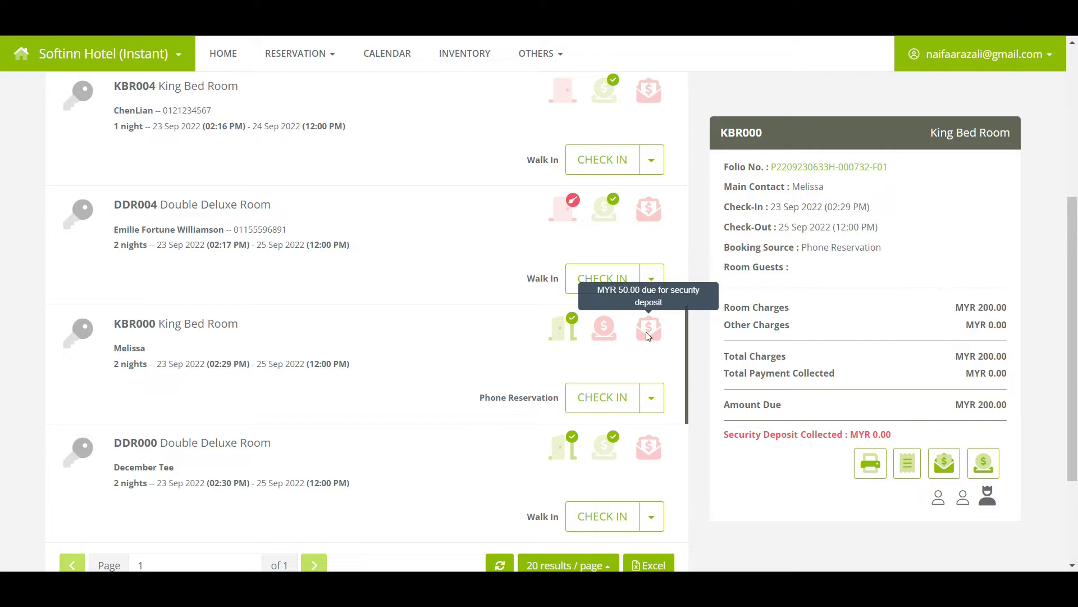
click(760, 145)
click(760, 146)
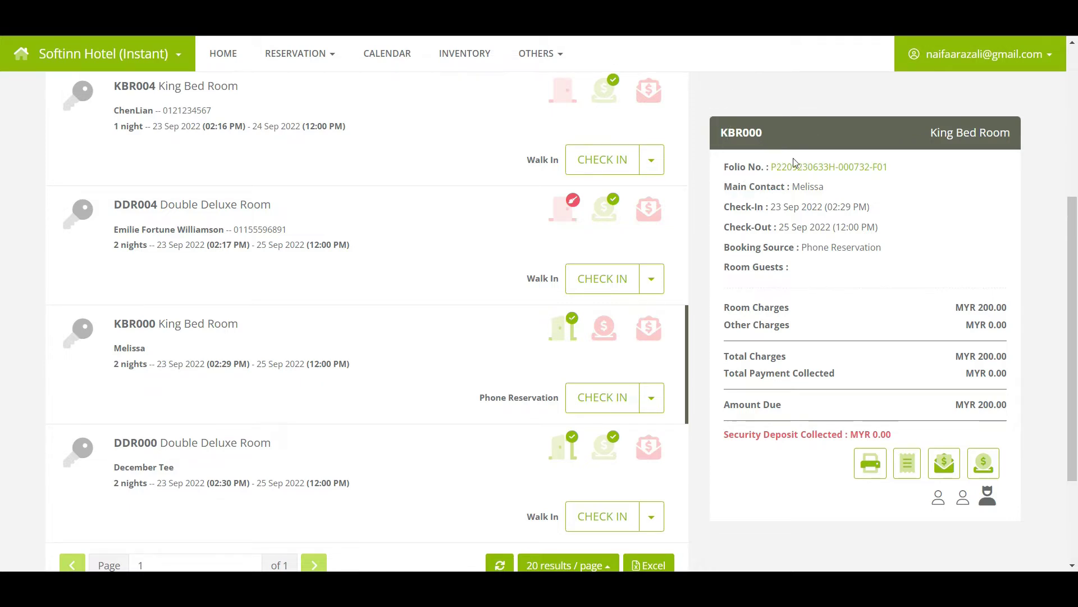
click(807, 170)
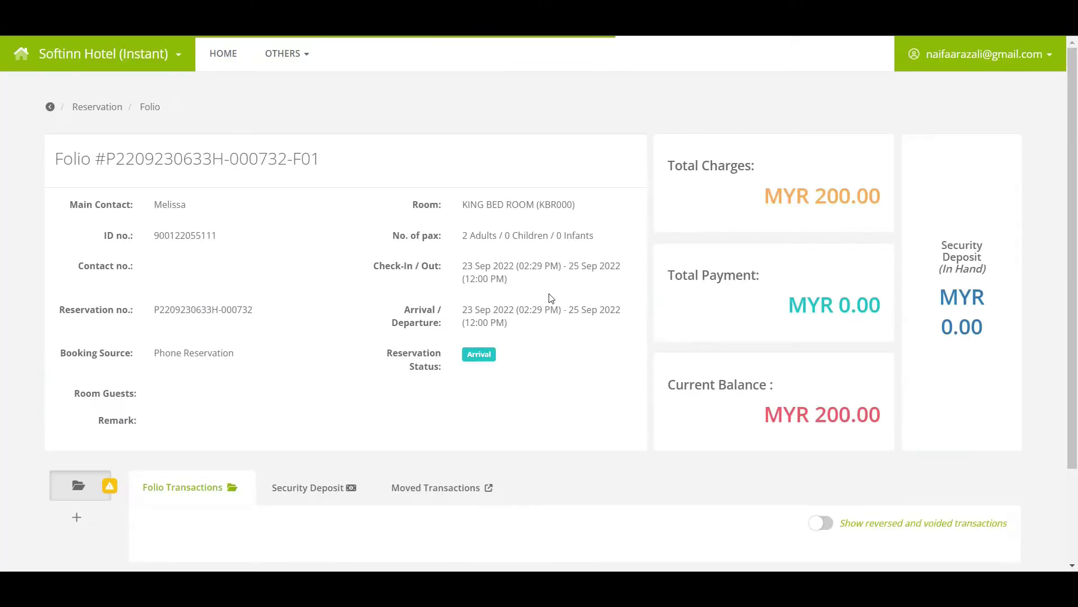
key(alt+Left)
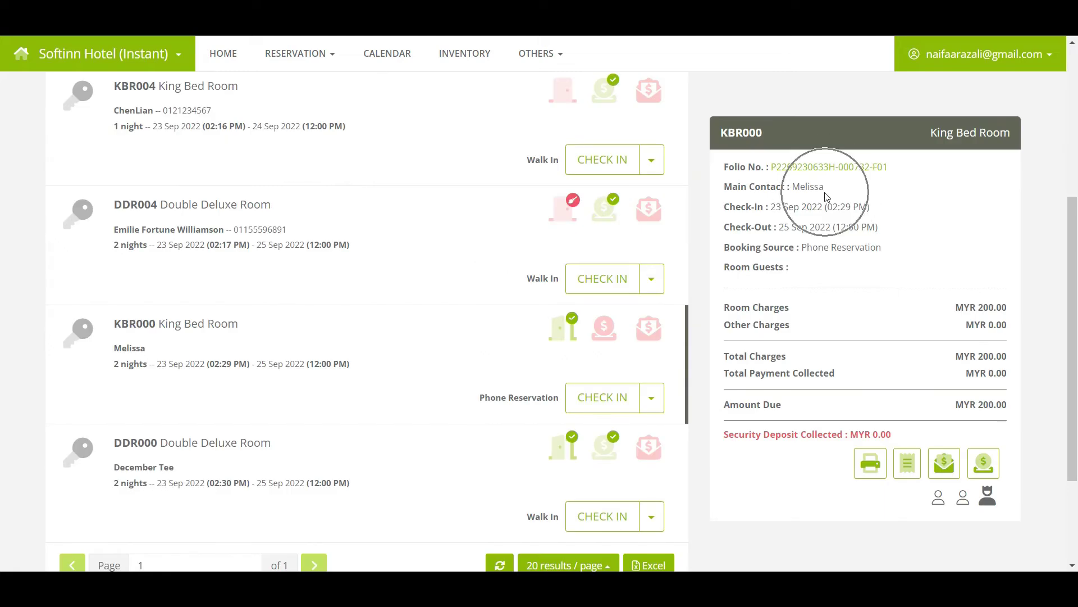
click(877, 215)
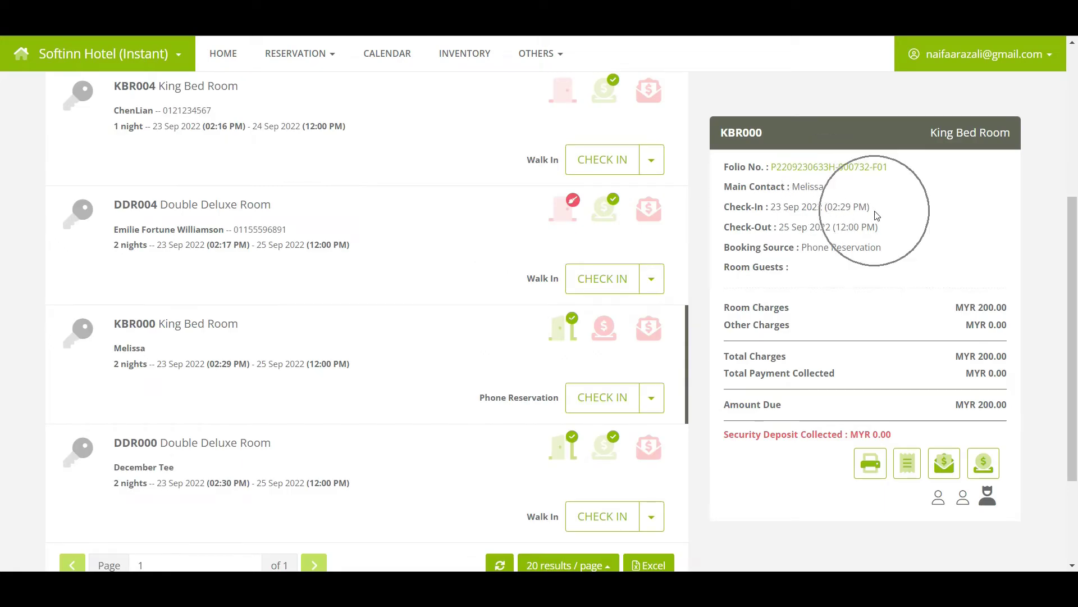
click(889, 245)
click(891, 245)
click(890, 258)
click(891, 262)
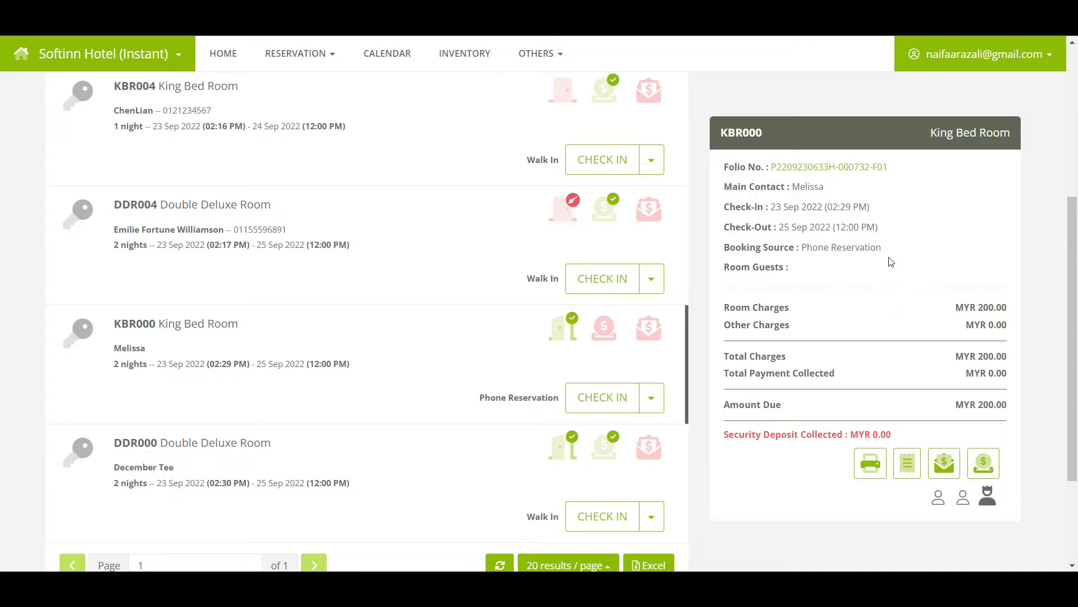
click(1008, 319)
click(1009, 319)
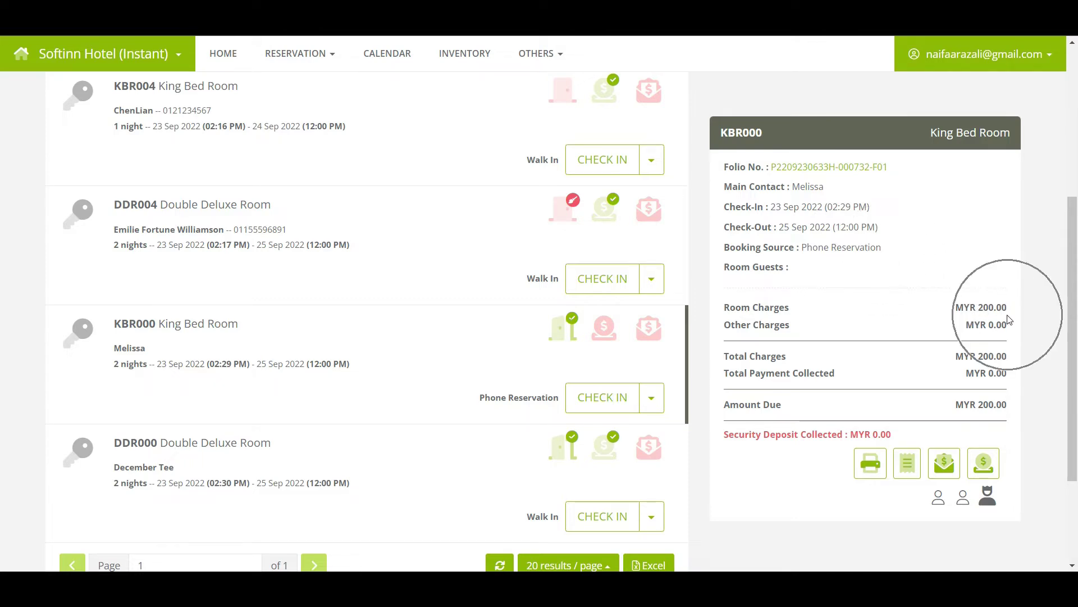
click(1011, 344)
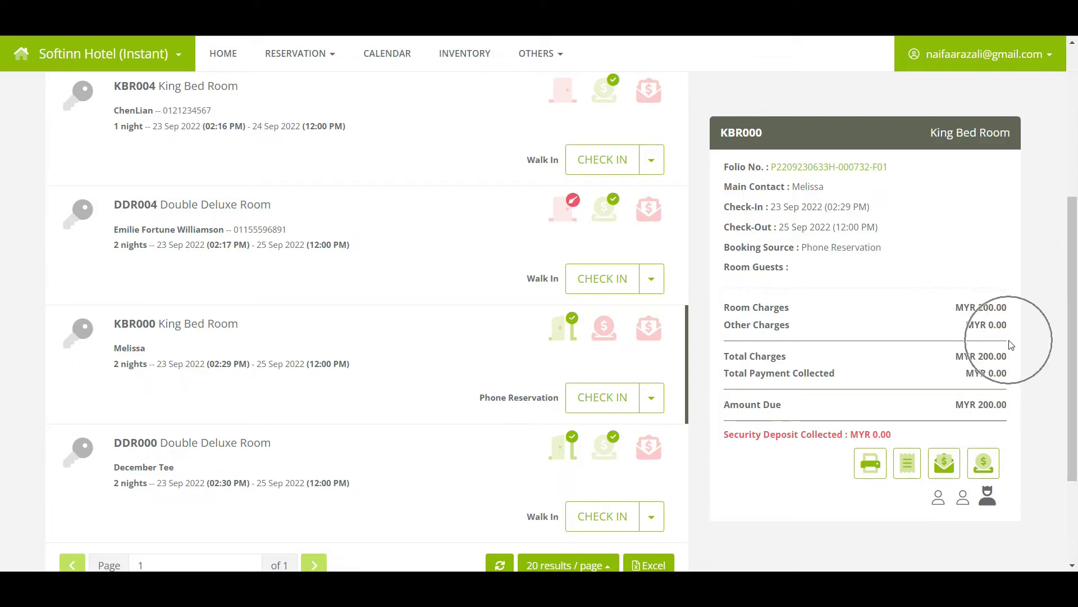
click(1006, 425)
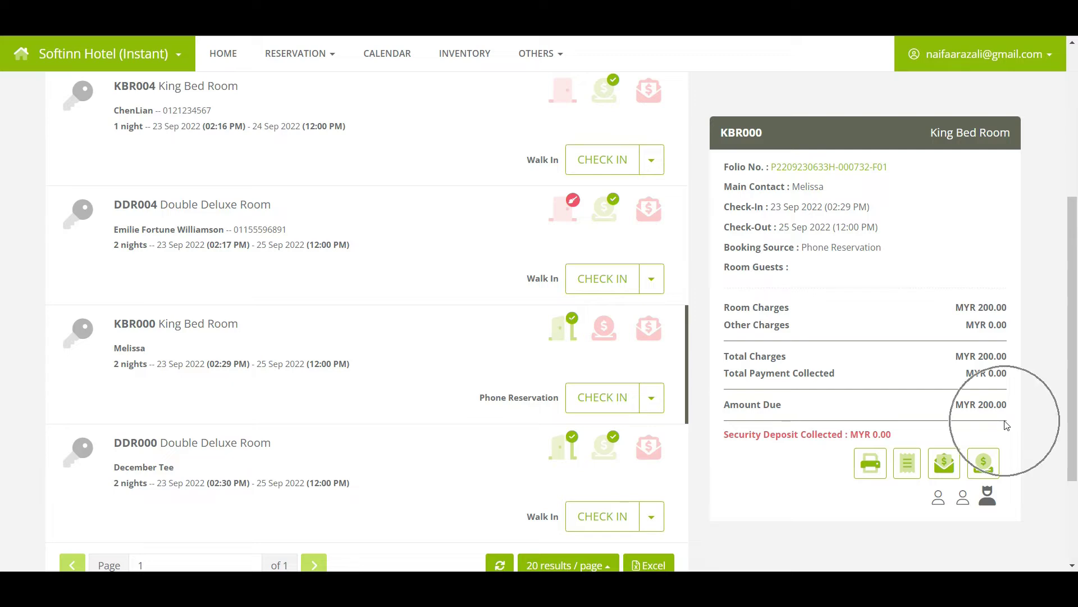
click(1006, 425)
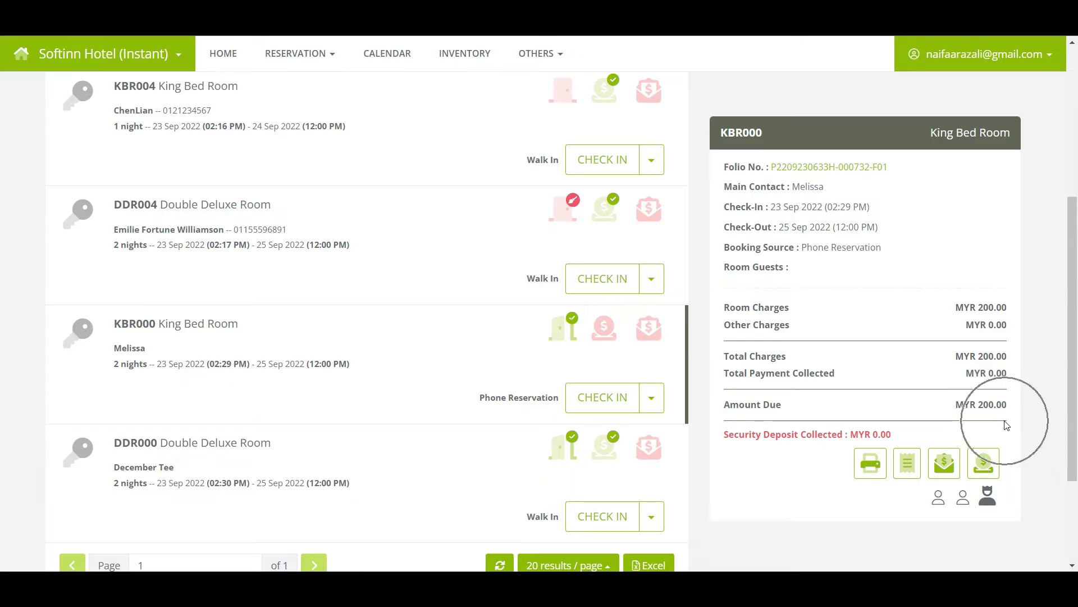
click(989, 498)
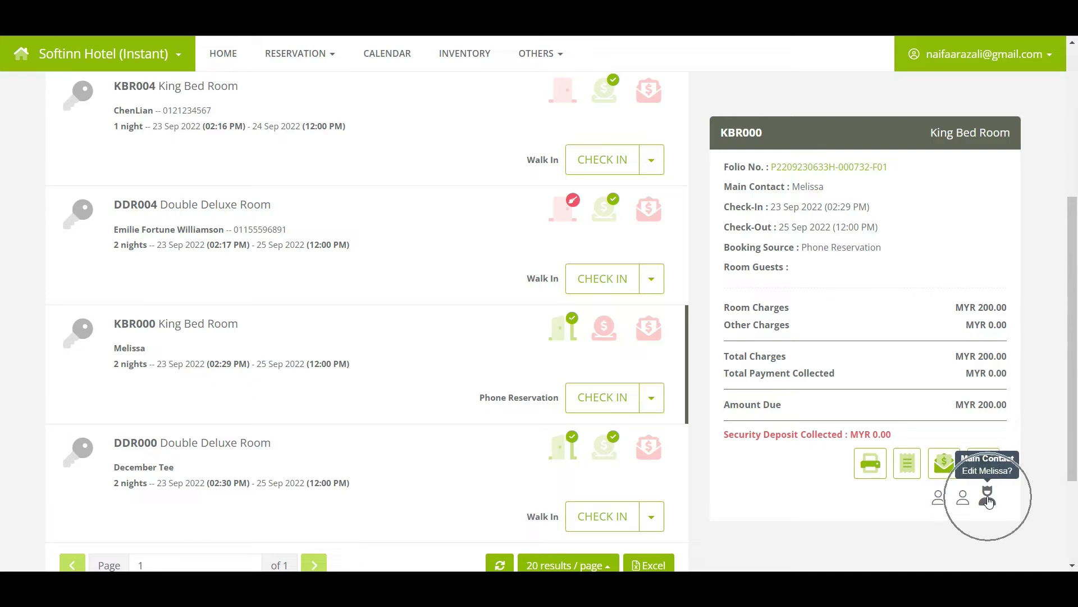
click(940, 500)
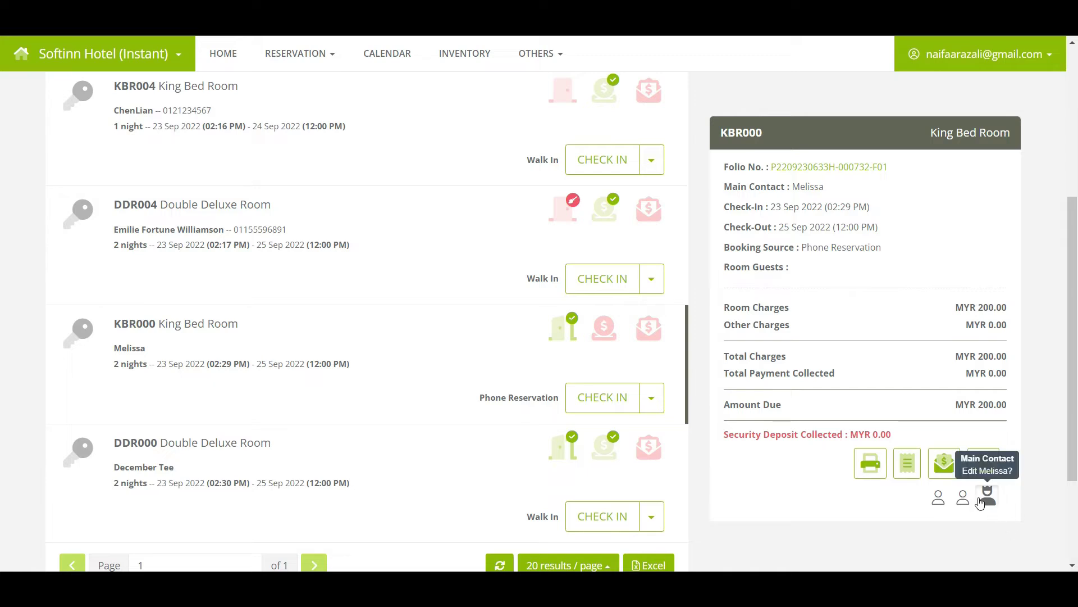
click(980, 502)
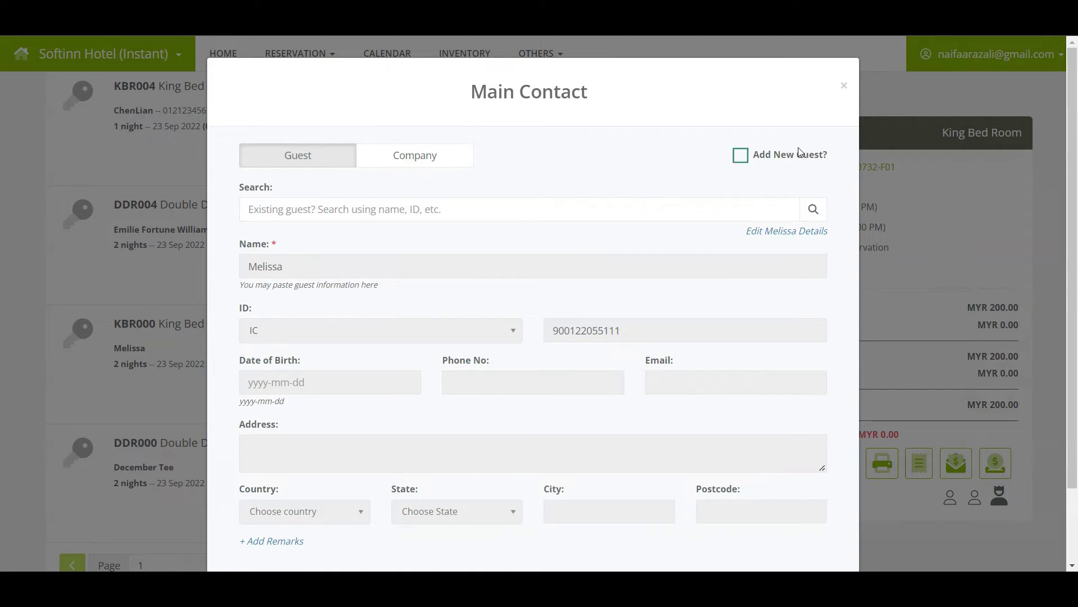
Close the main contact details and bring up Record Guest for the KBR000 room
click(845, 86)
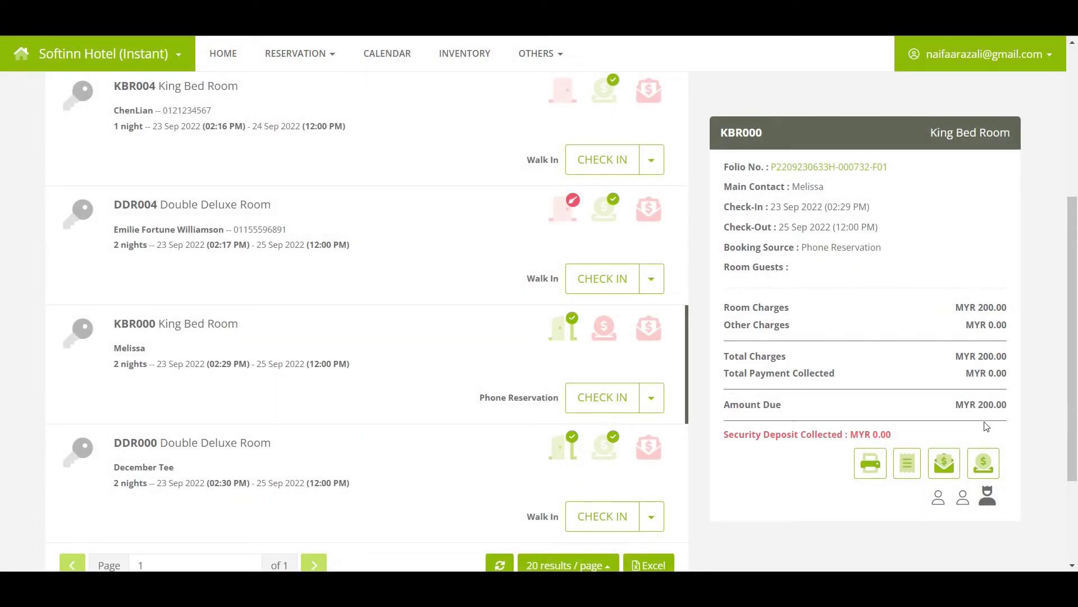
click(964, 500)
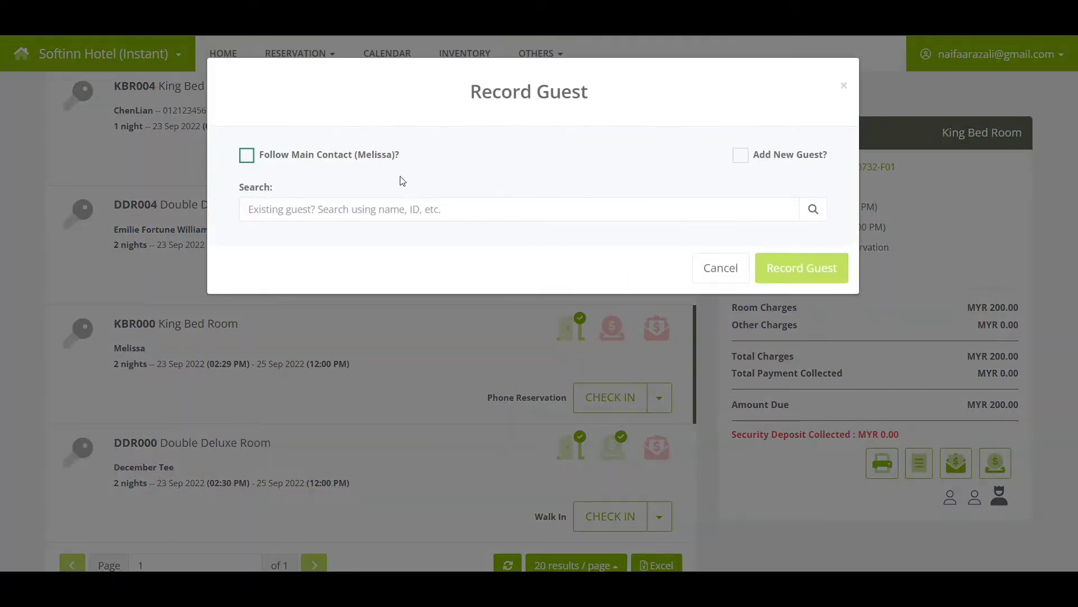
Record the main contact as a room guest on KBR000 via Follow Main Contact
click(346, 156)
click(801, 223)
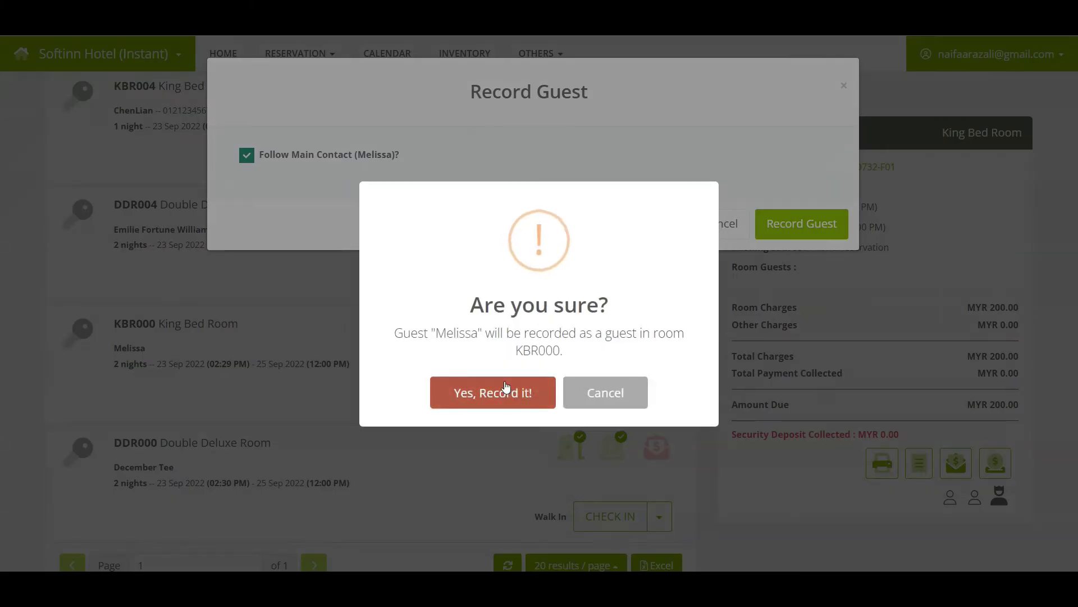
click(506, 387)
click(535, 393)
Search for the second existing guest and record them as another room guest
click(975, 549)
click(383, 209)
text(Maria)
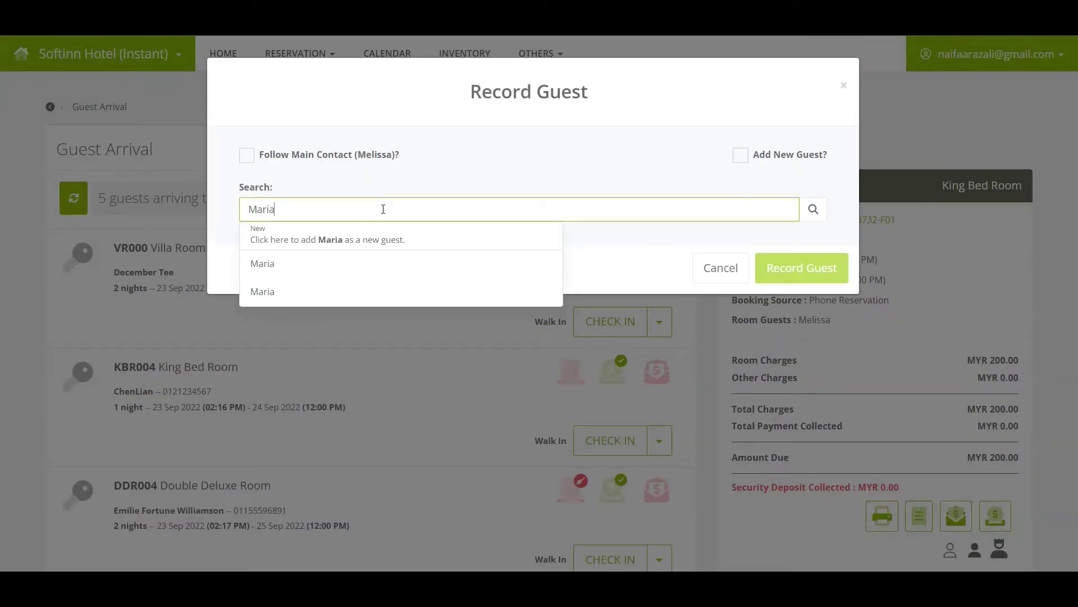
click(427, 263)
click(796, 523)
key(Return)
key(Return)
scroll(843, 438, down, 3)
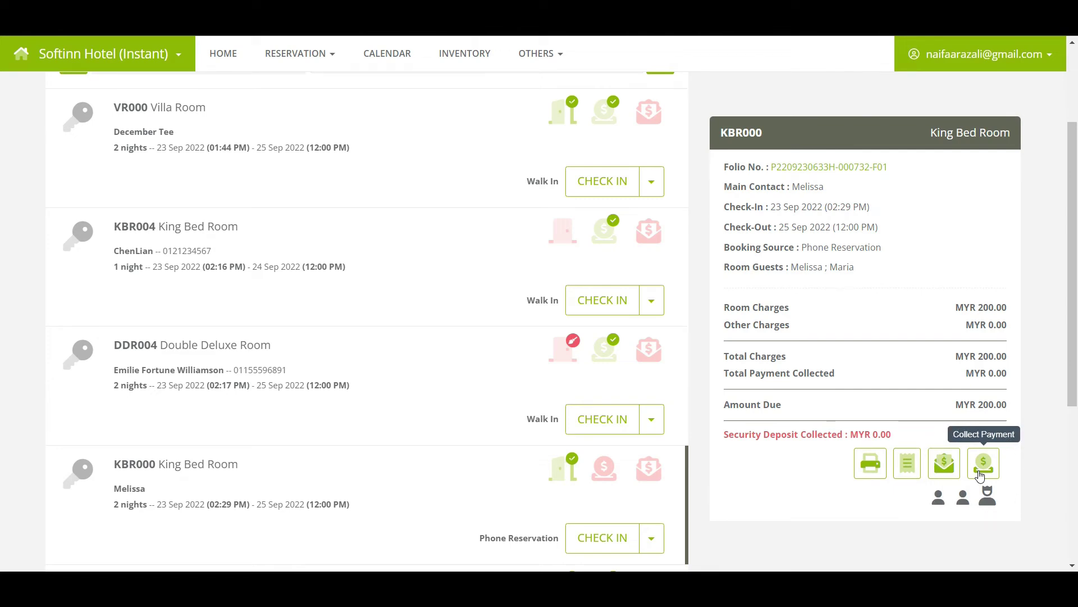
Enter a MYR 200 payment by Internet Account into the Public Bank account
click(982, 464)
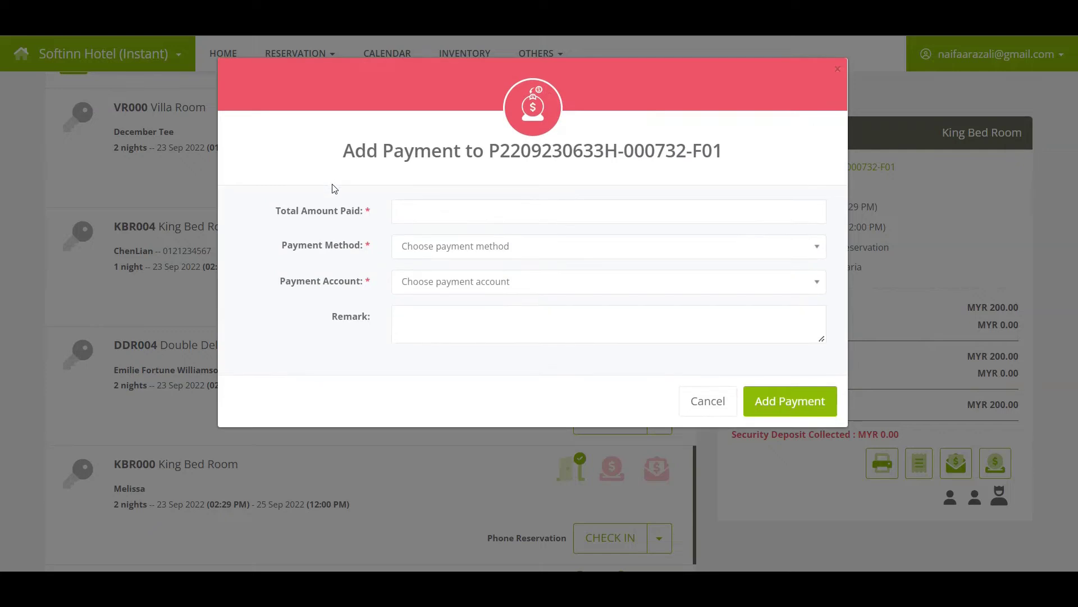
click(409, 213)
text(2)
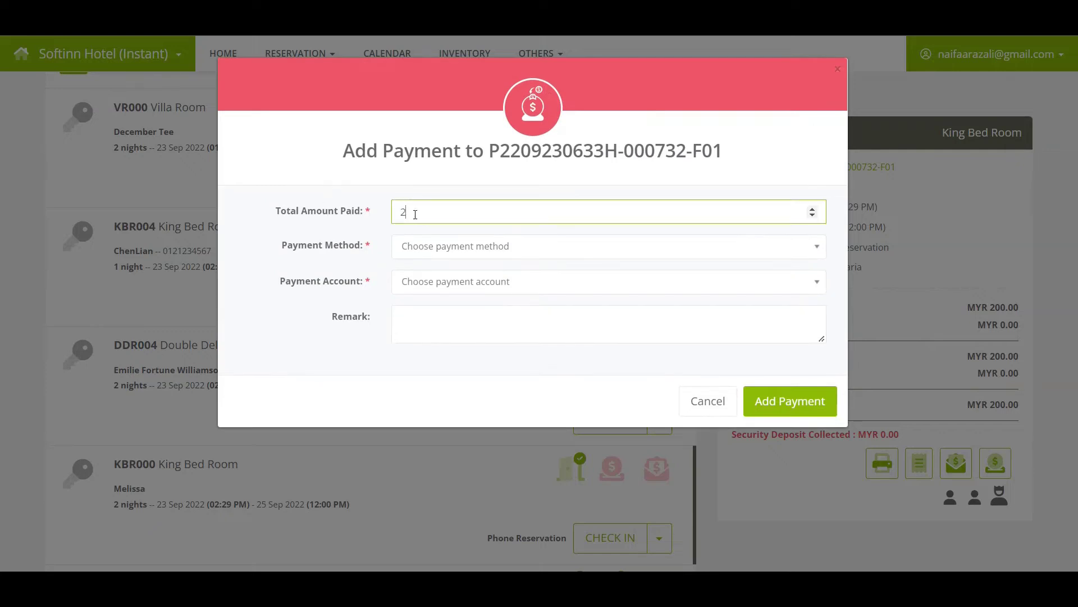
text(00)
click(438, 246)
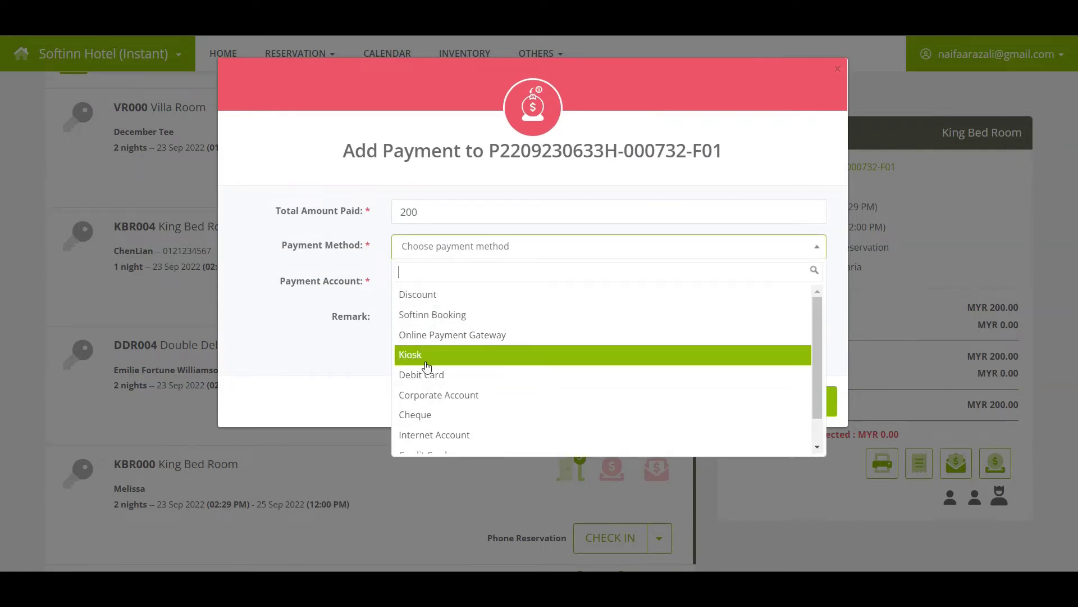
click(430, 436)
click(445, 284)
click(440, 329)
Add and confirm the MYR 200 payment, leaving MYR 0.00 due
click(751, 400)
click(514, 388)
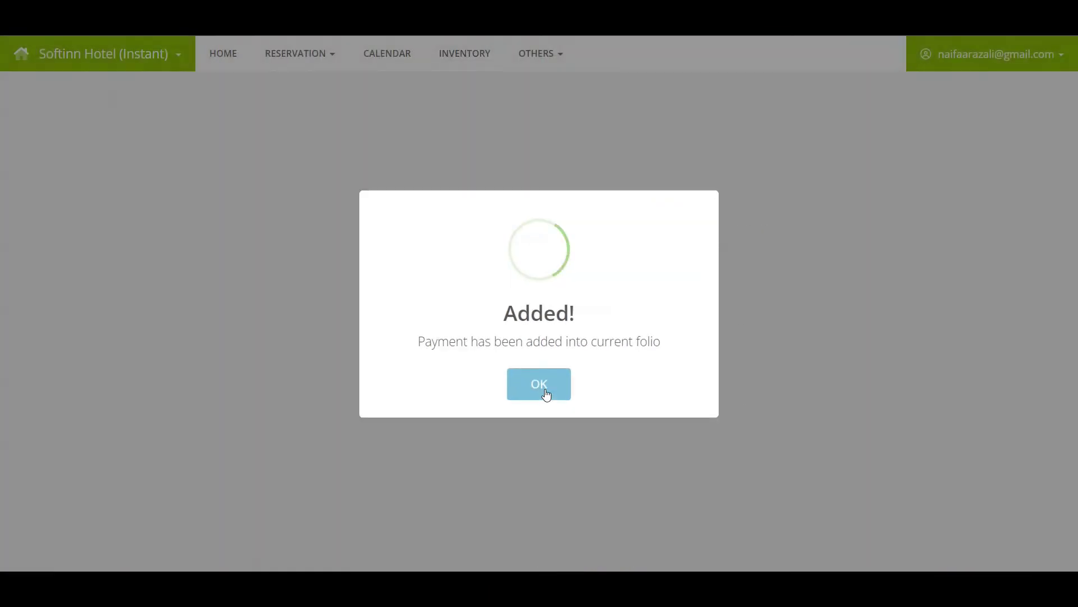
click(545, 387)
scroll(548, 390, down, 5)
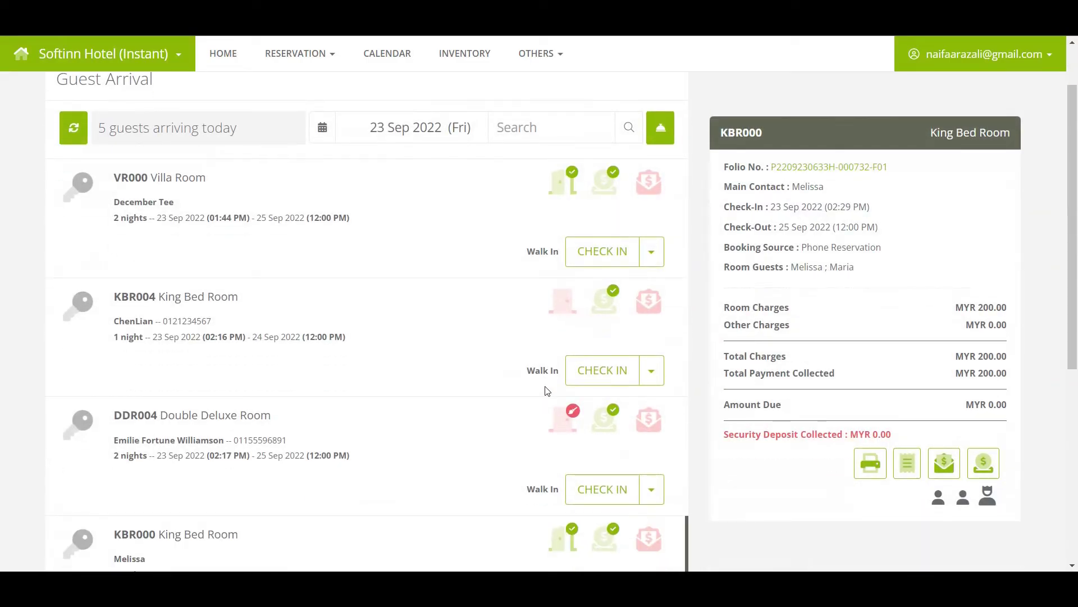
click(606, 337)
click(607, 337)
click(607, 337)
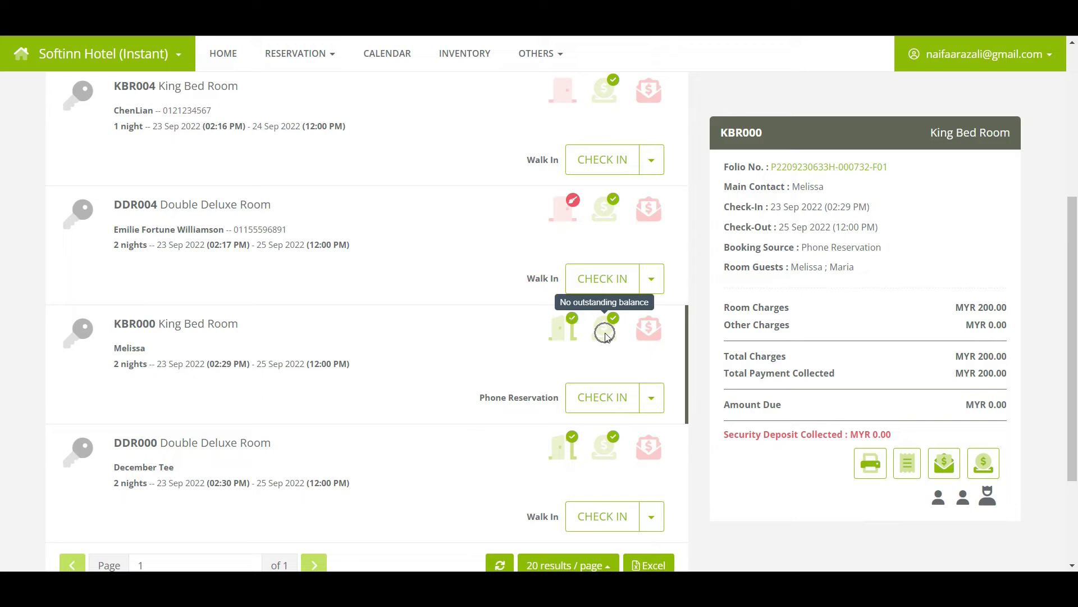
click(944, 466)
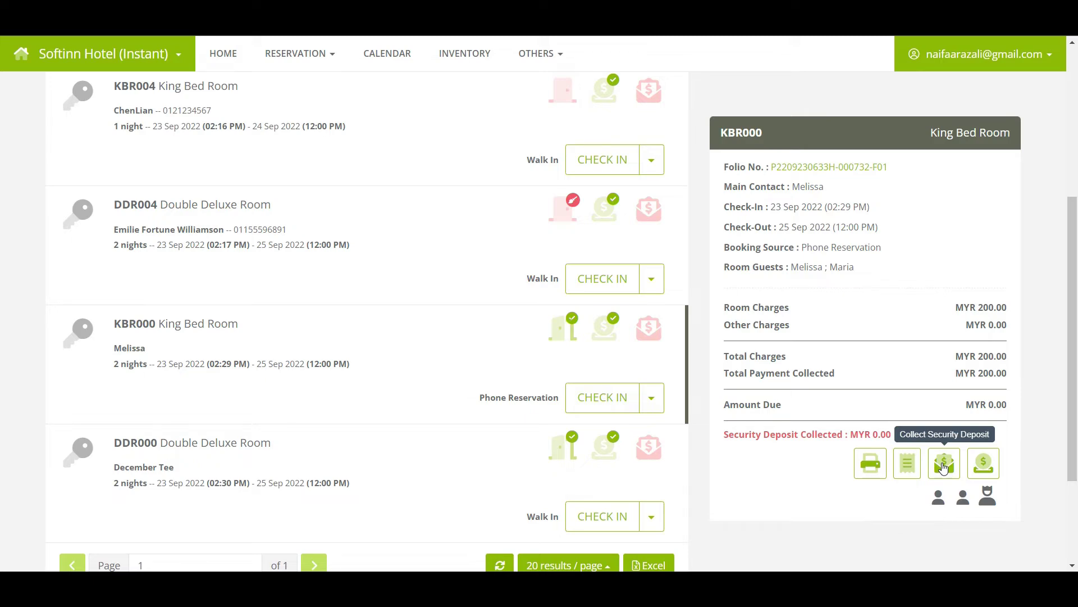
Collect a MYR 50 security deposit in Cash to the Cash on Hand account
click(943, 466)
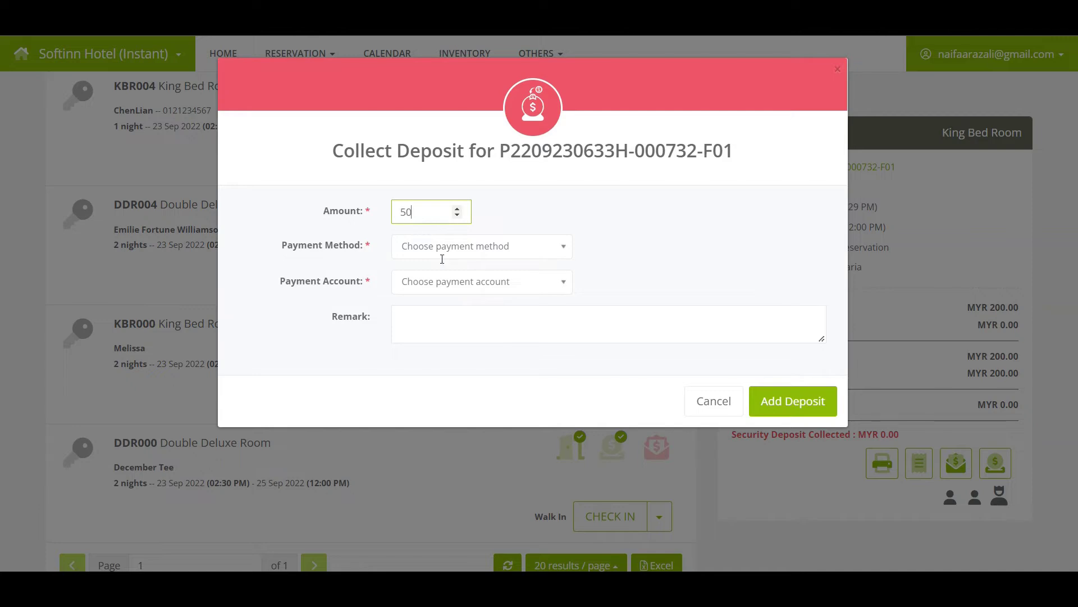
text(50)
click(442, 256)
scroll(410, 444, down, 1)
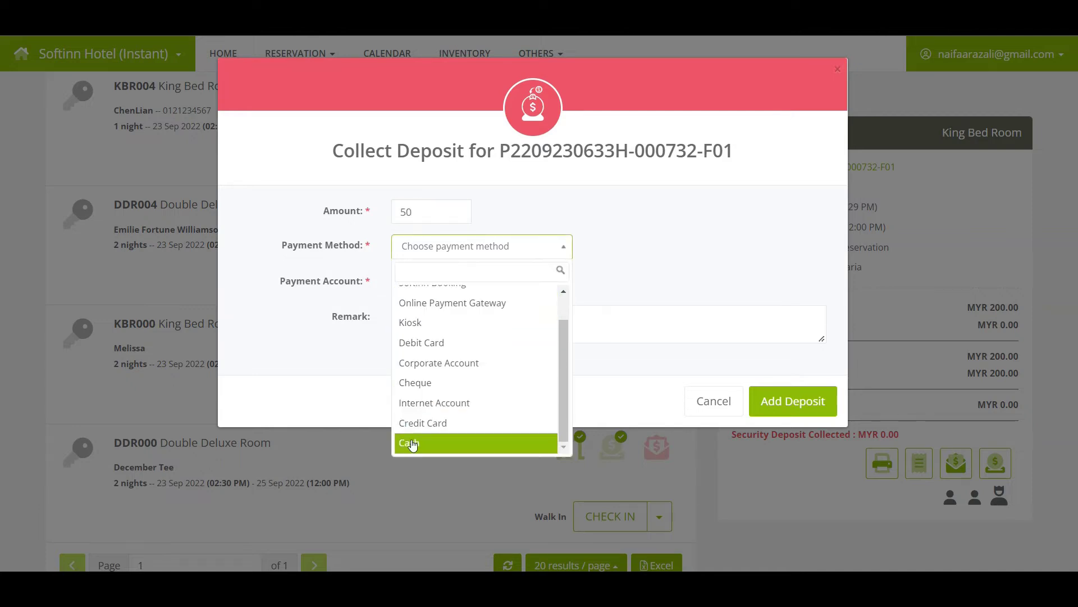
click(412, 443)
click(441, 282)
click(441, 330)
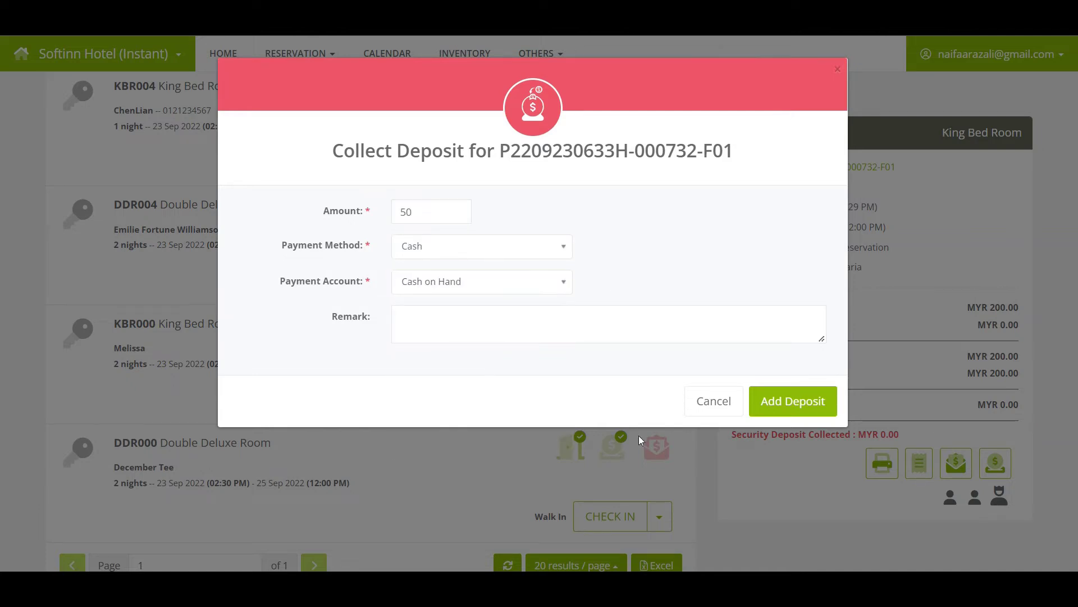
click(790, 401)
click(516, 385)
click(555, 390)
scroll(534, 366, down, 5)
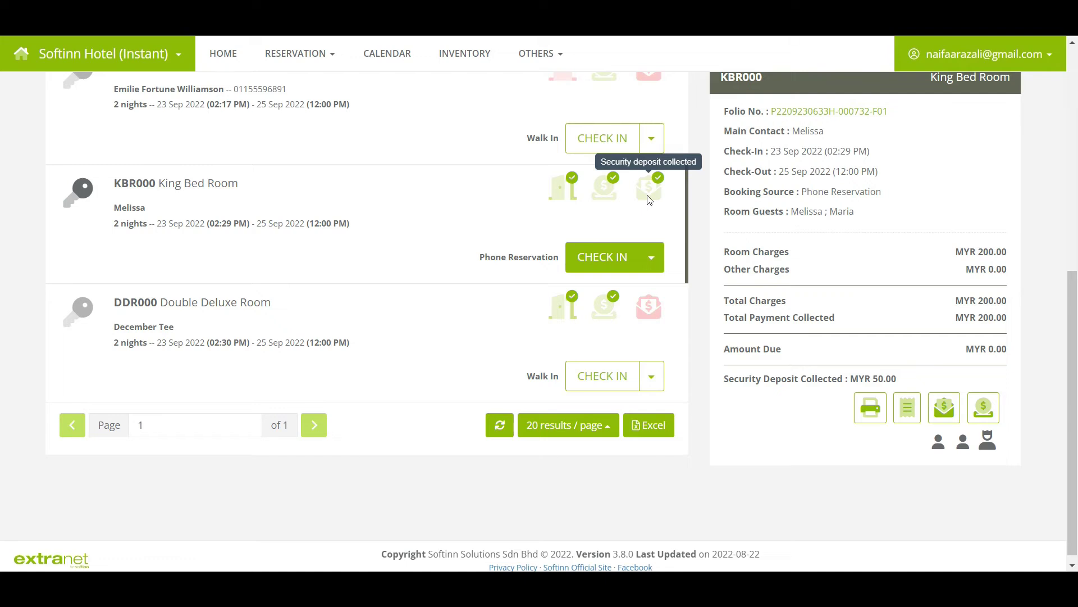
Generate a MYR 250 official receipt covering both the payment and security deposit
click(908, 424)
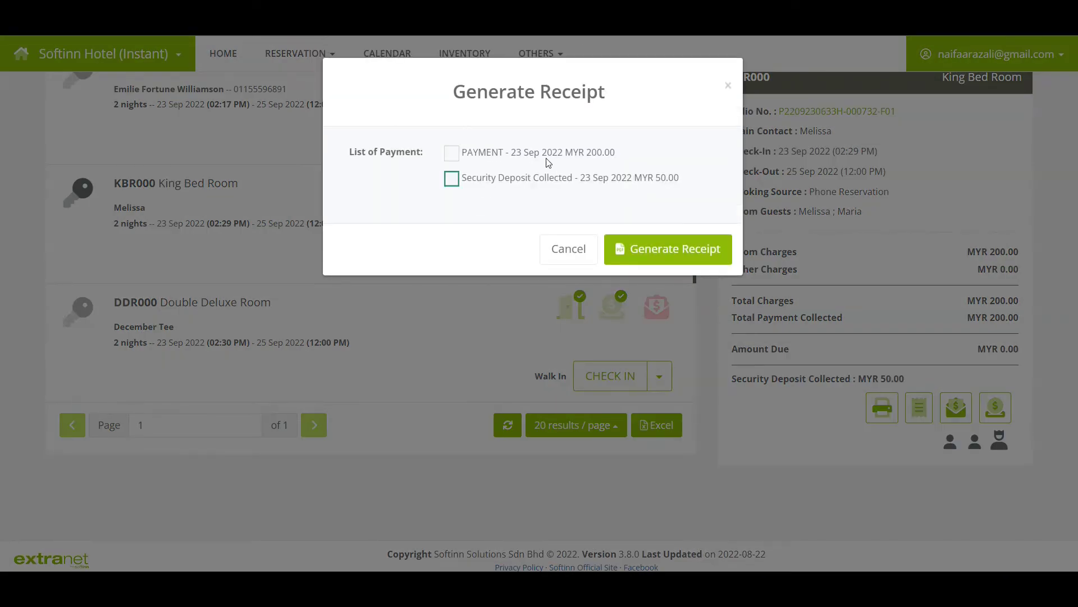
click(539, 160)
click(509, 184)
click(646, 256)
click(487, 384)
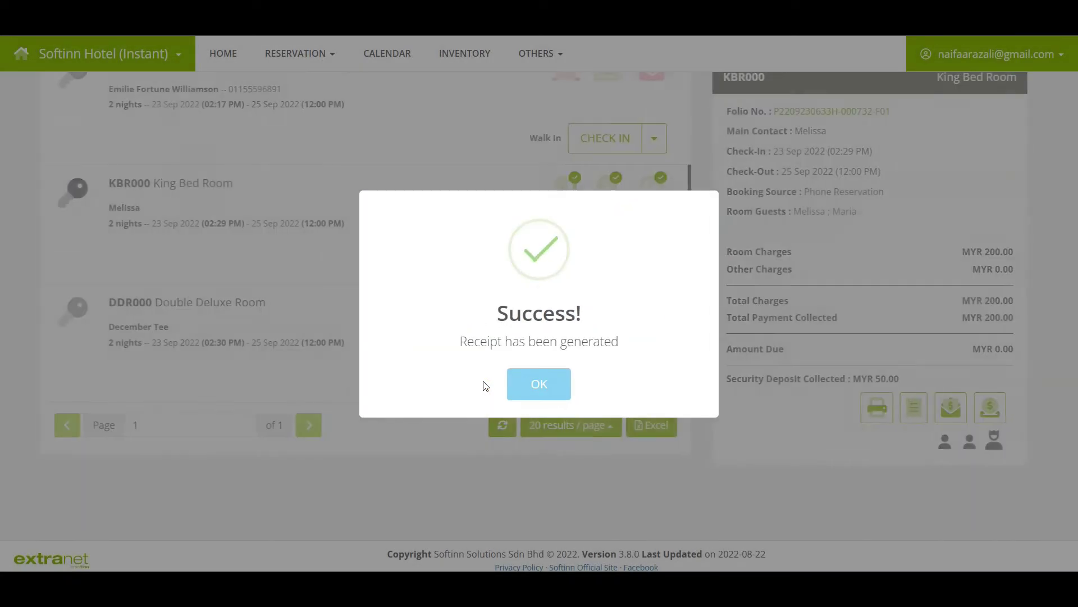
click(530, 385)
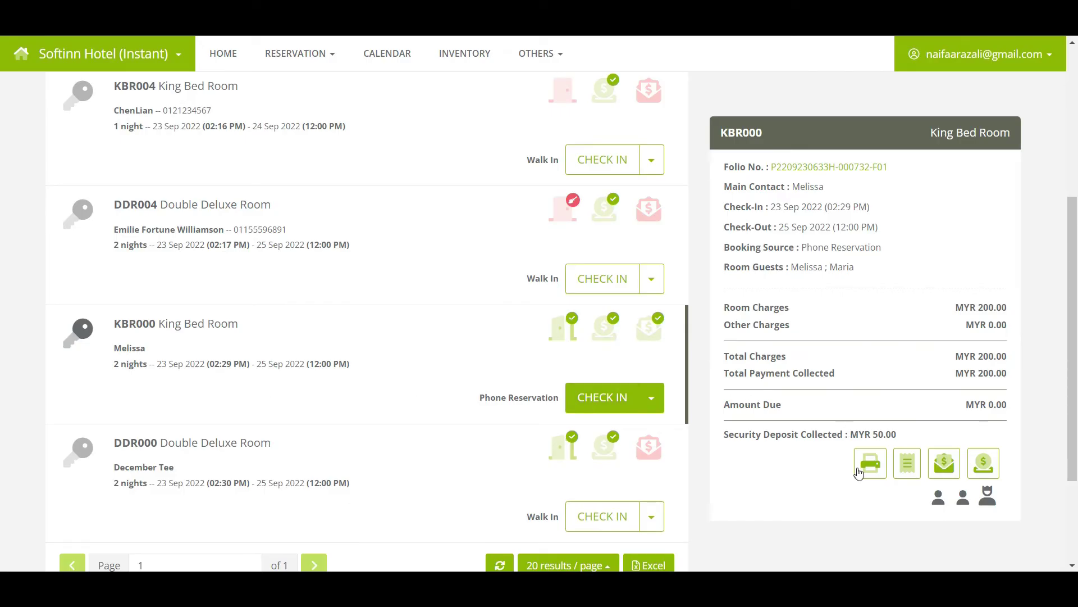
click(859, 474)
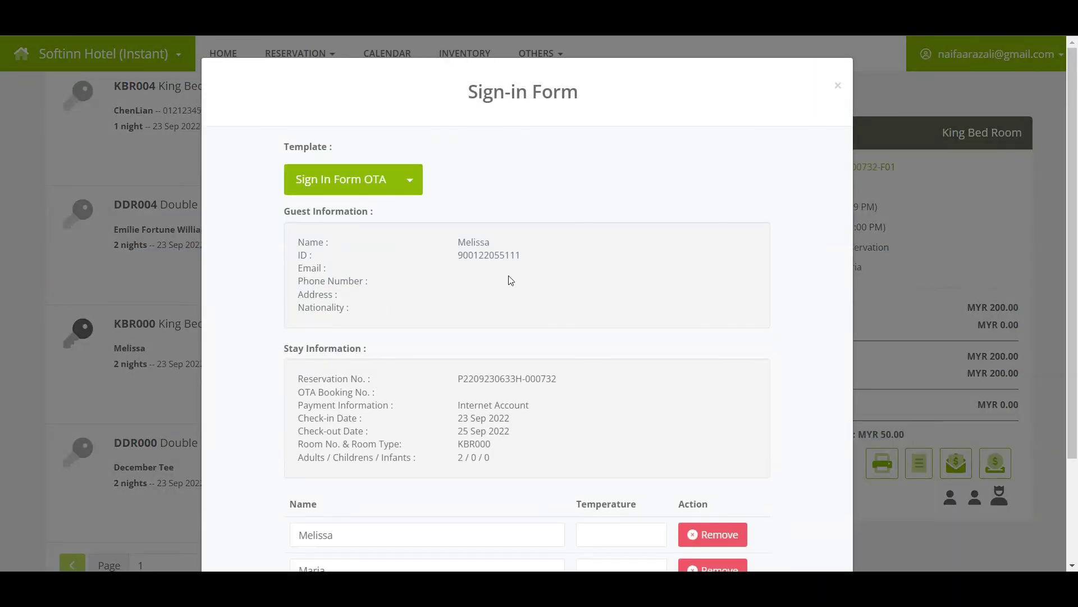
Generate the KBR000 sign-in form using the Sign In Form Walk In template
click(410, 179)
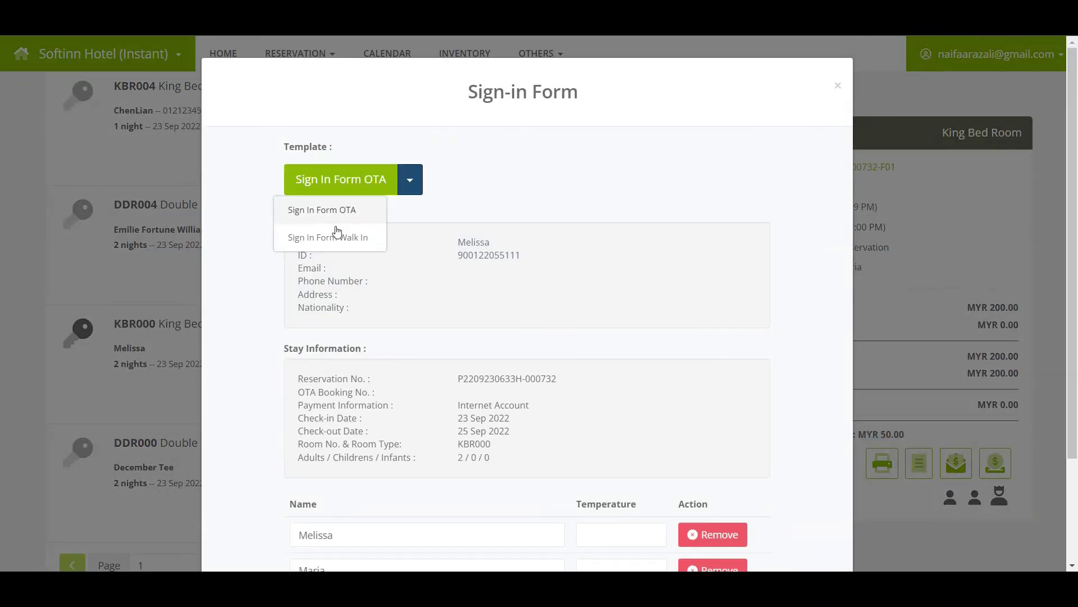
click(337, 236)
scroll(542, 211, down, 3)
click(823, 525)
click(514, 393)
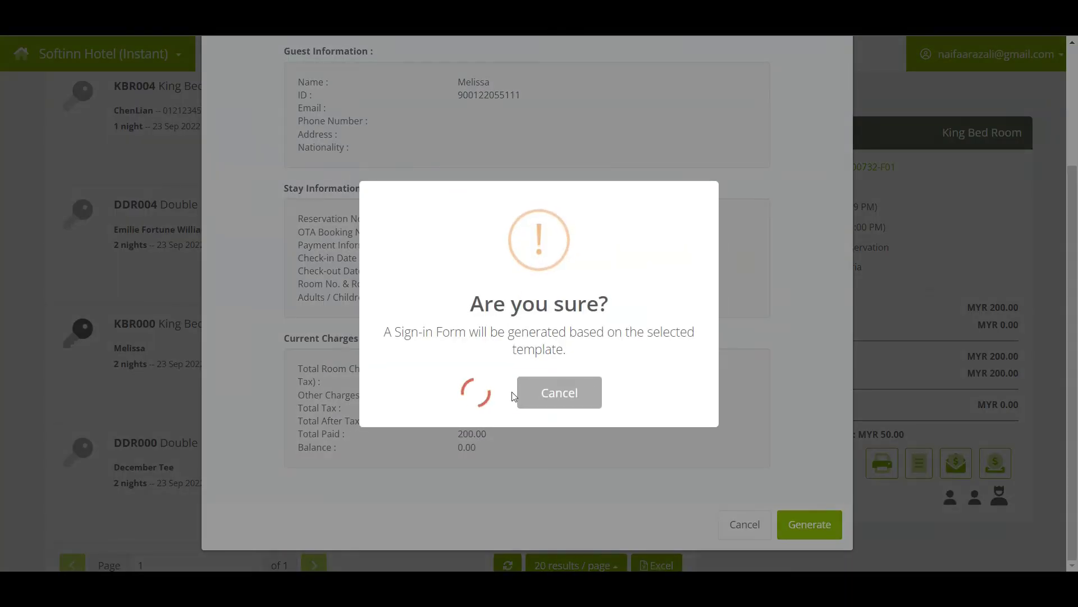
click(514, 393)
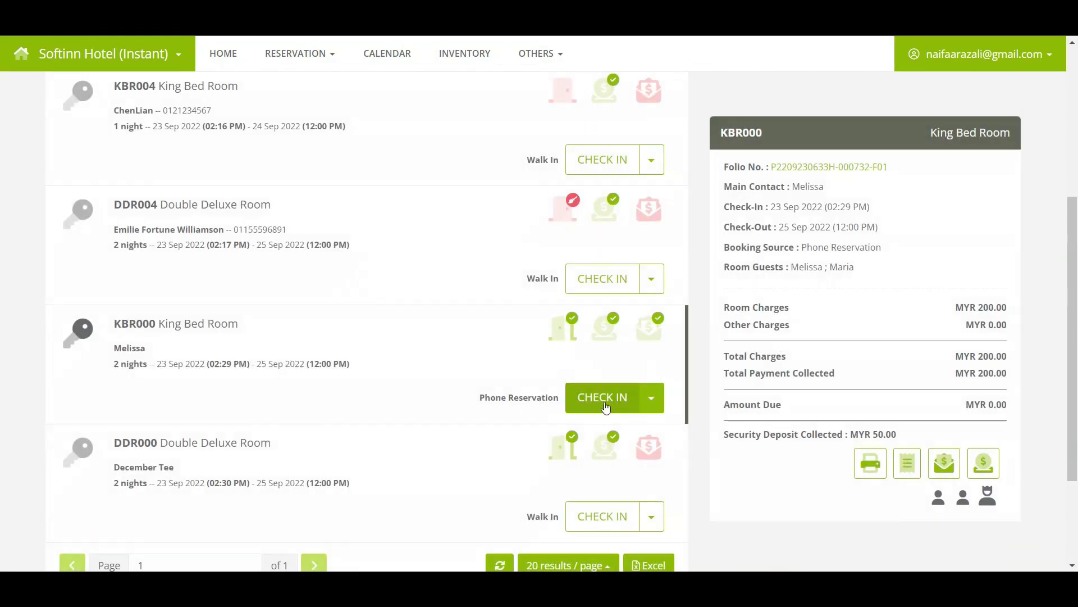
click(605, 400)
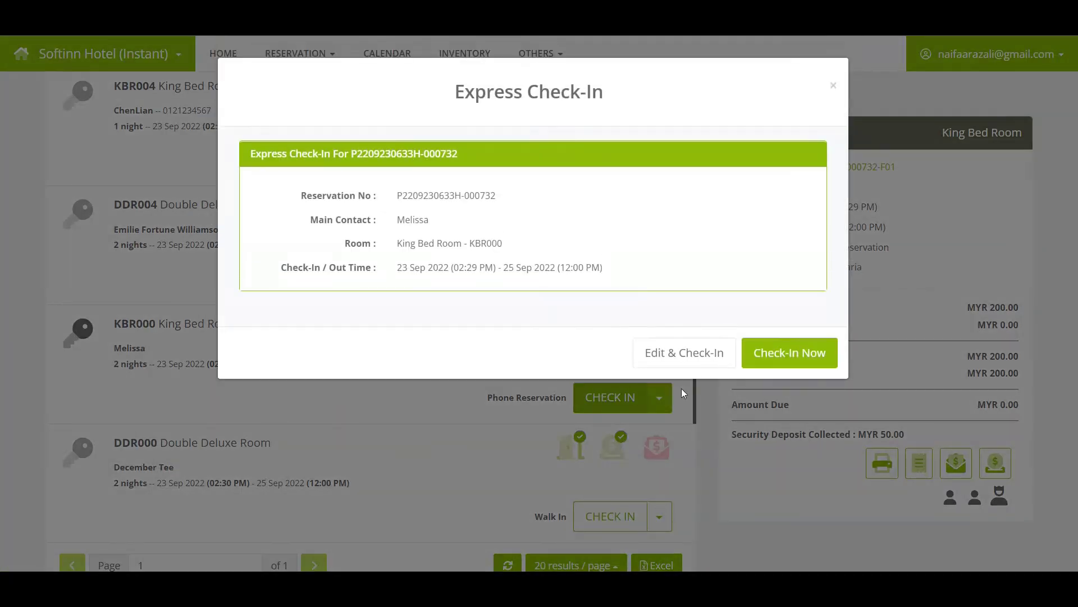
Check in the KBR000 King Bed Room guest immediately and acknowledge the confirmation
click(786, 363)
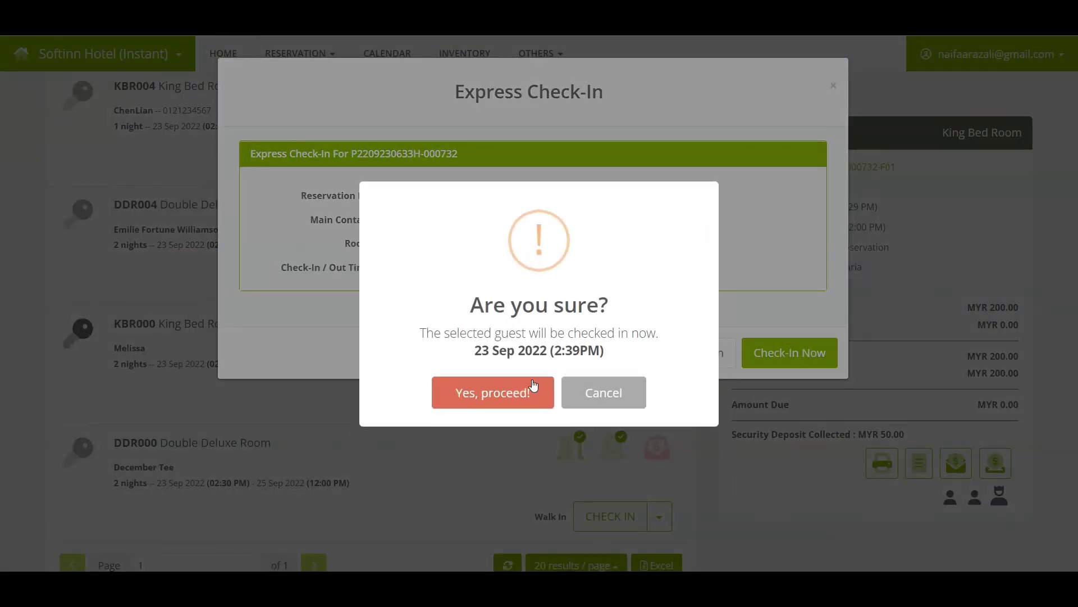
click(517, 390)
click(521, 389)
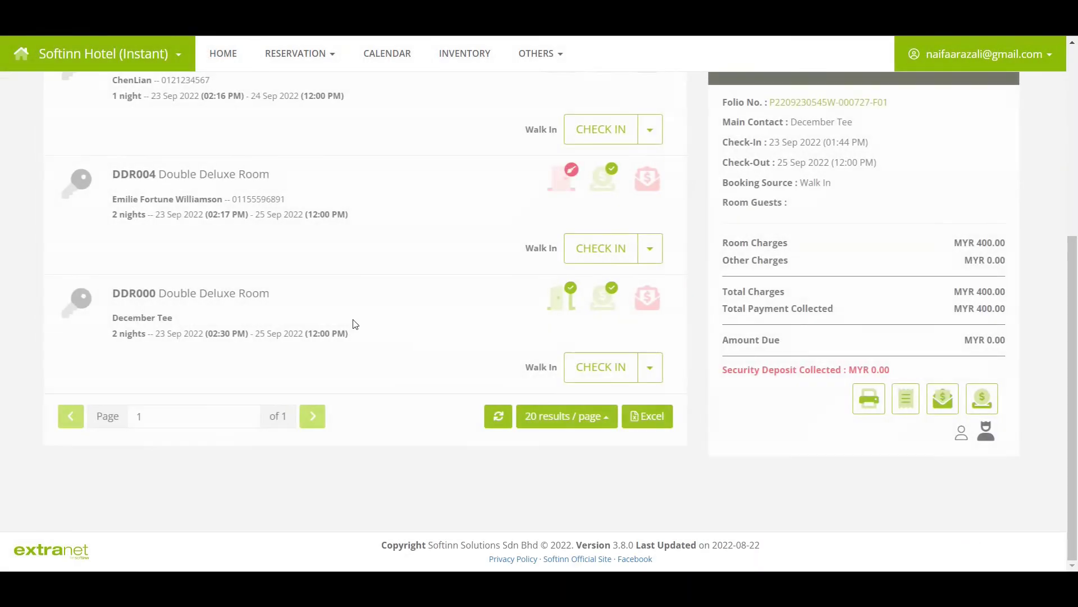
click(166, 268)
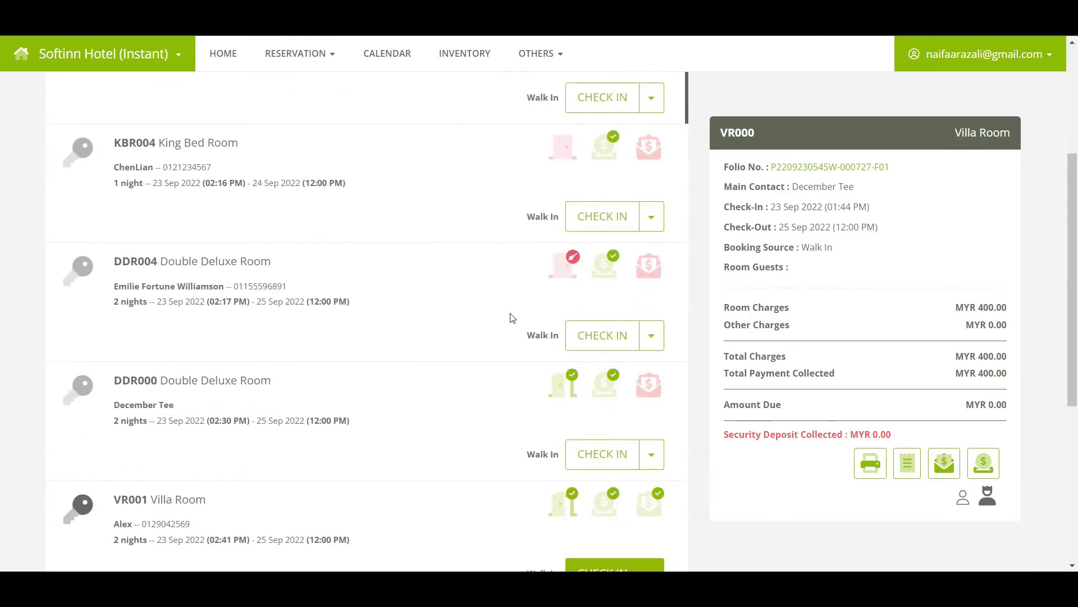
Select Villa Rooms VR001 and VR002 together and start their group check-in
click(152, 315)
click(105, 434)
scroll(356, 402, up, 8)
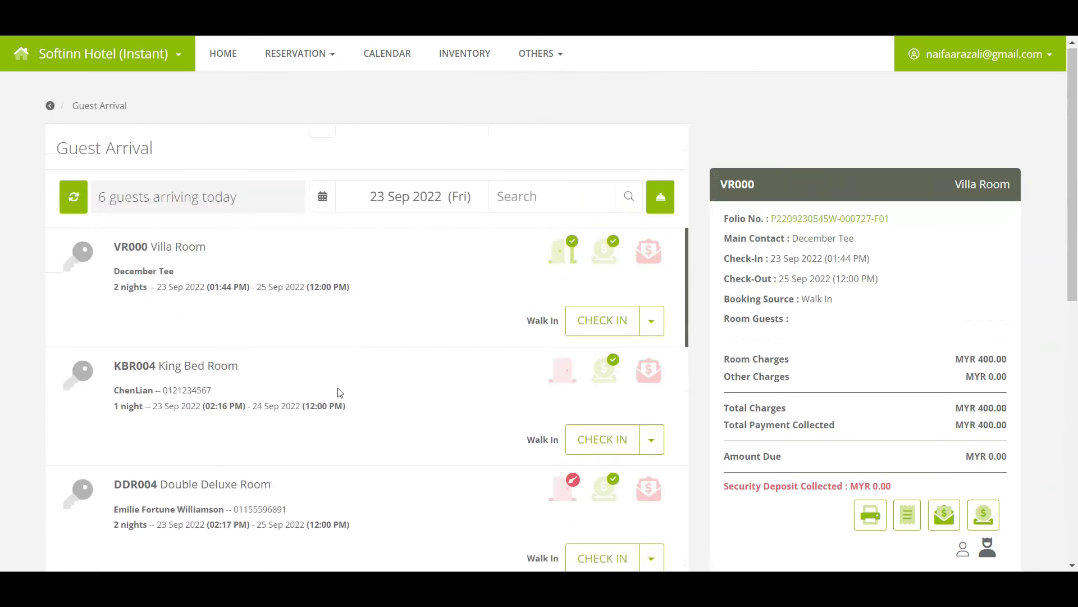
click(669, 209)
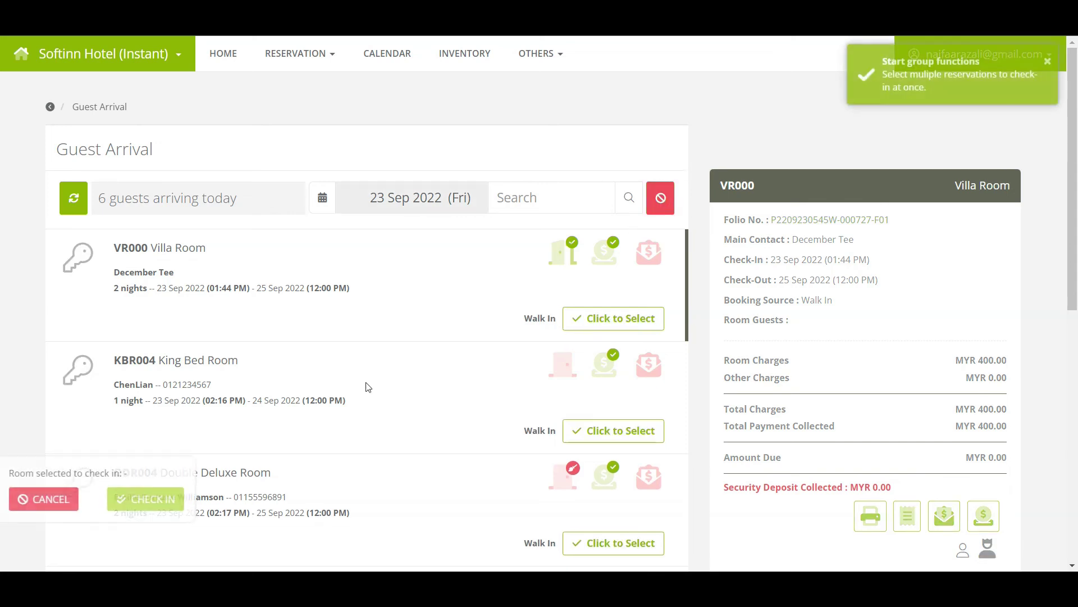
scroll(366, 385, down, 10)
click(622, 324)
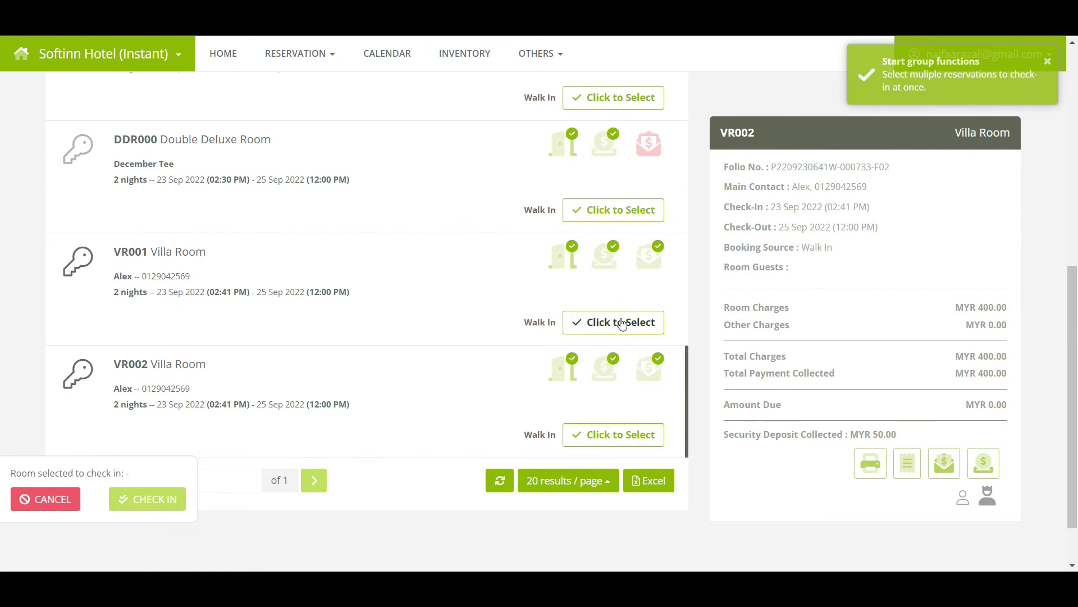
click(621, 324)
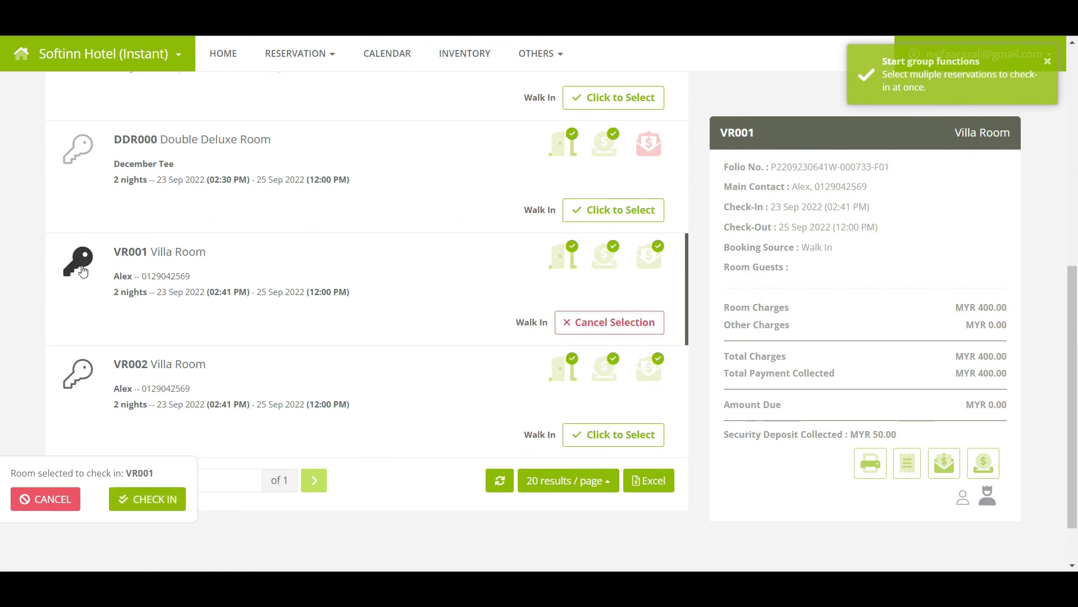
click(580, 438)
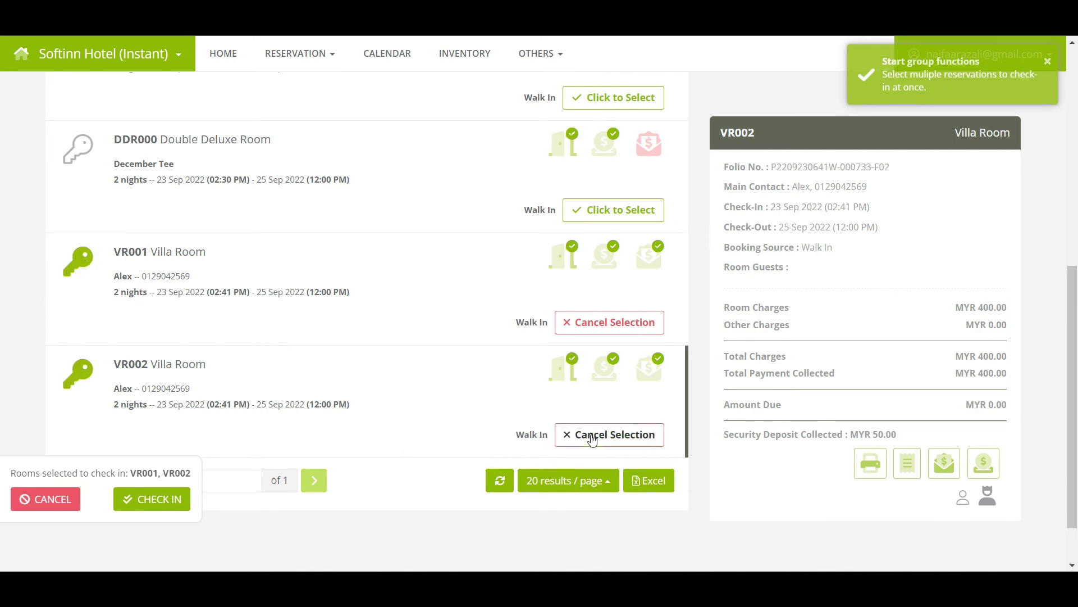
click(149, 513)
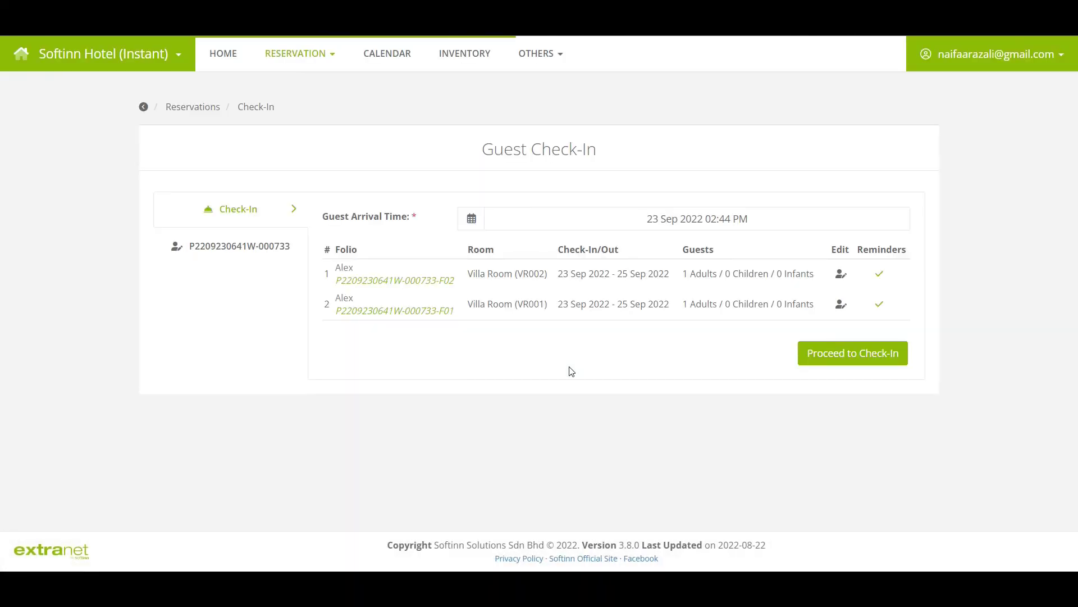
Check in Villa Rooms VR001 and VR002 for 23–25 Sep 2022, accepting the cleaning-status prompt
click(808, 361)
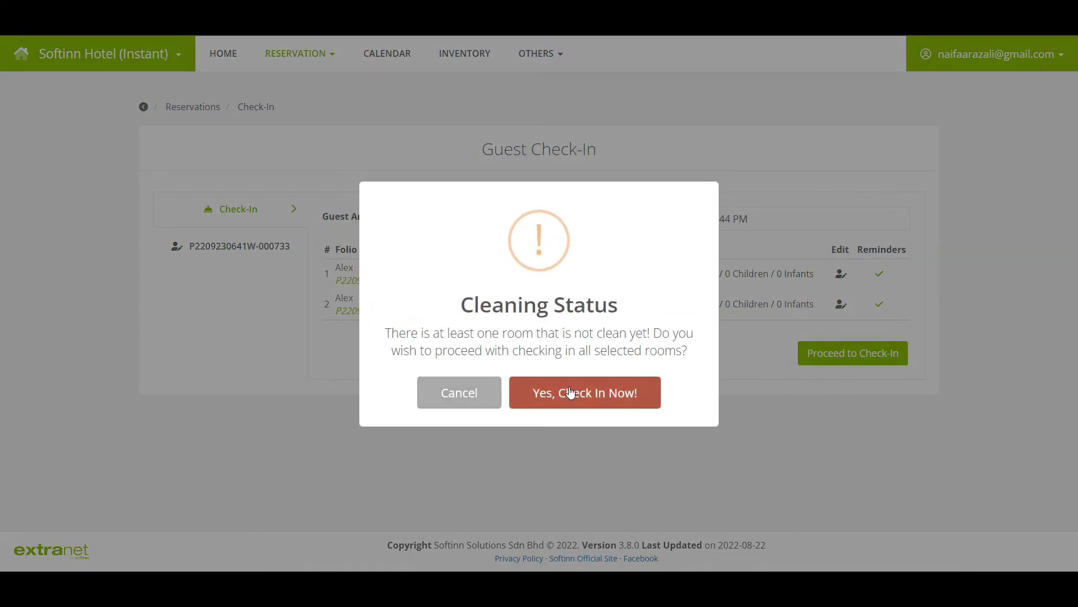
click(571, 392)
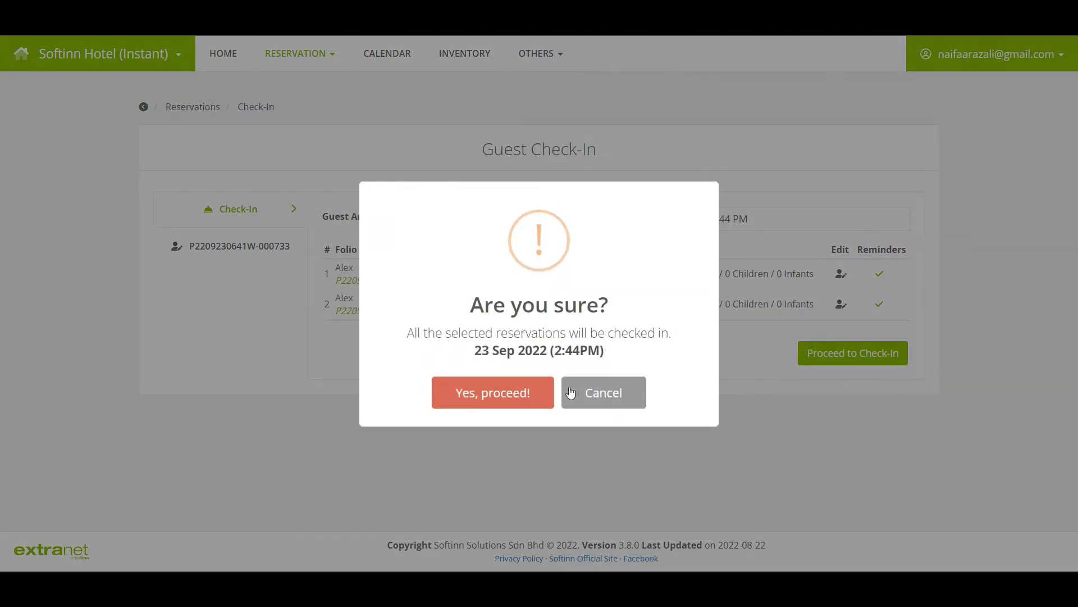
click(514, 392)
click(516, 398)
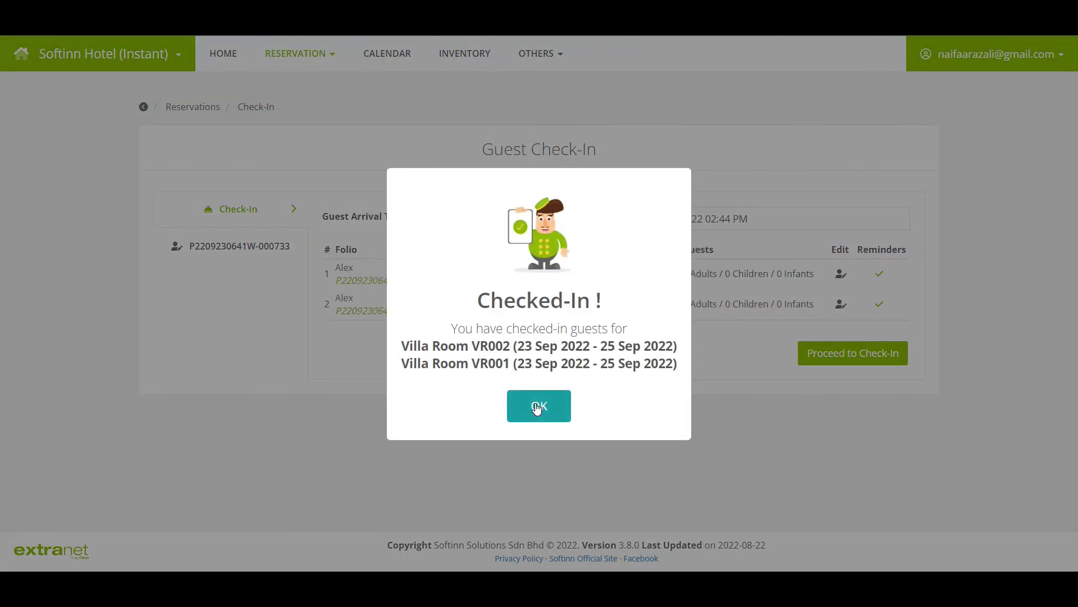